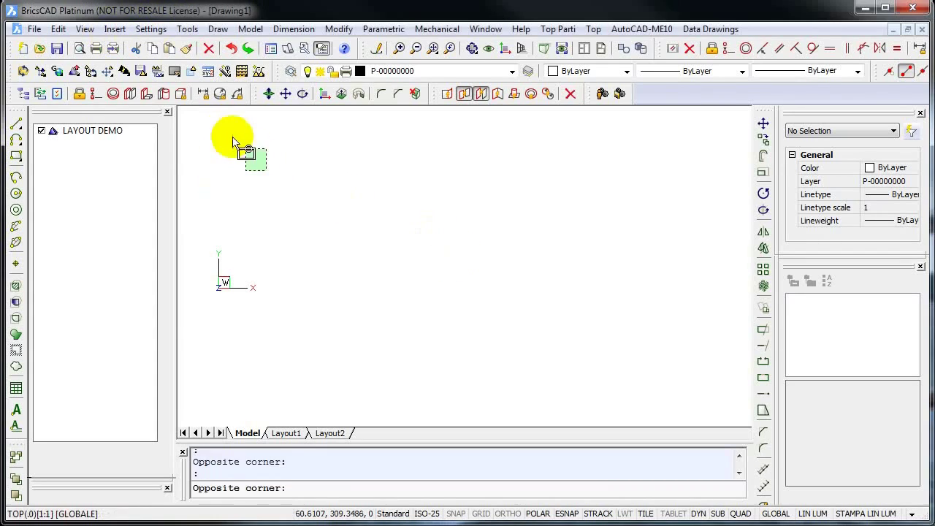
Attach ESEMPIO X QS.dwg as an external reference at scale 10, inserted at 0,0, and zoom to extents
{"action": "left_click", "coordinate": [114, 29]}
{"action": "left_click", "coordinate": [157, 92]}
{"action": "double_click", "coordinate": [400, 106]}
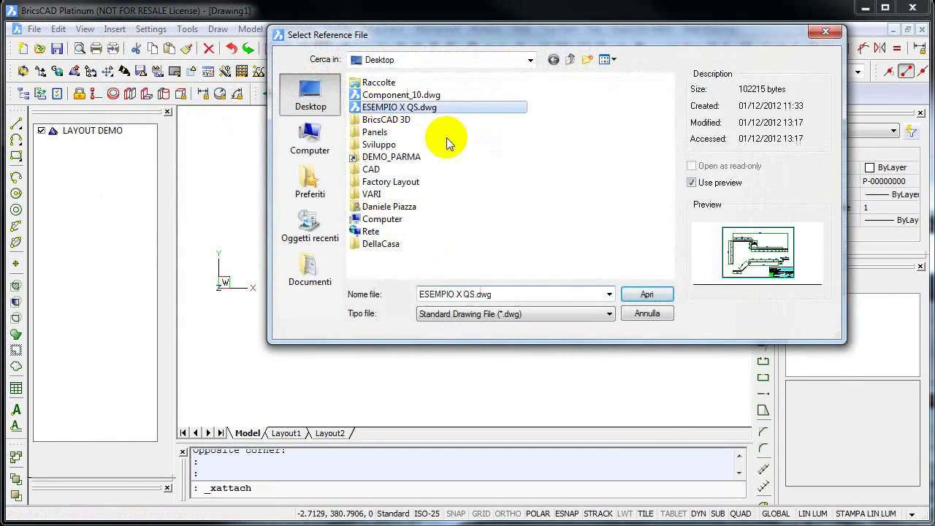
{"action": "type", "text": "10"}
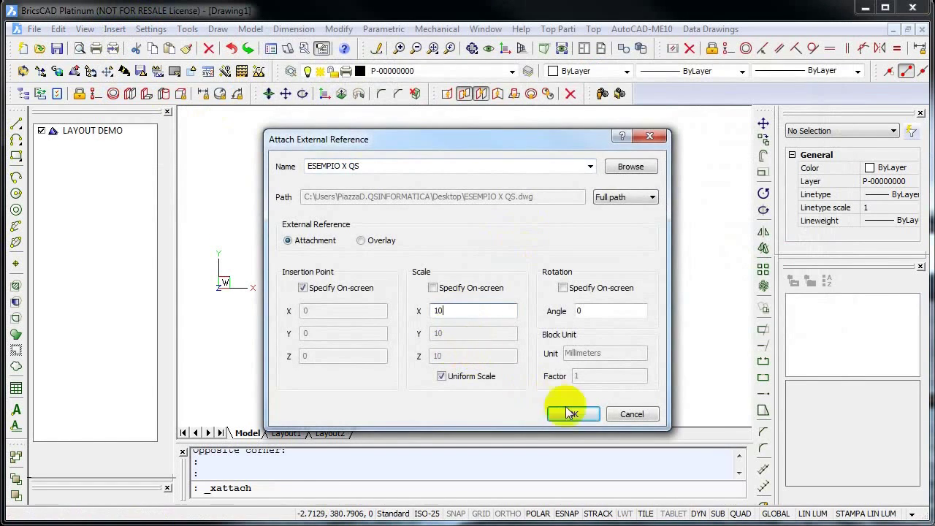
{"action": "left_click", "coordinate": [568, 411]}
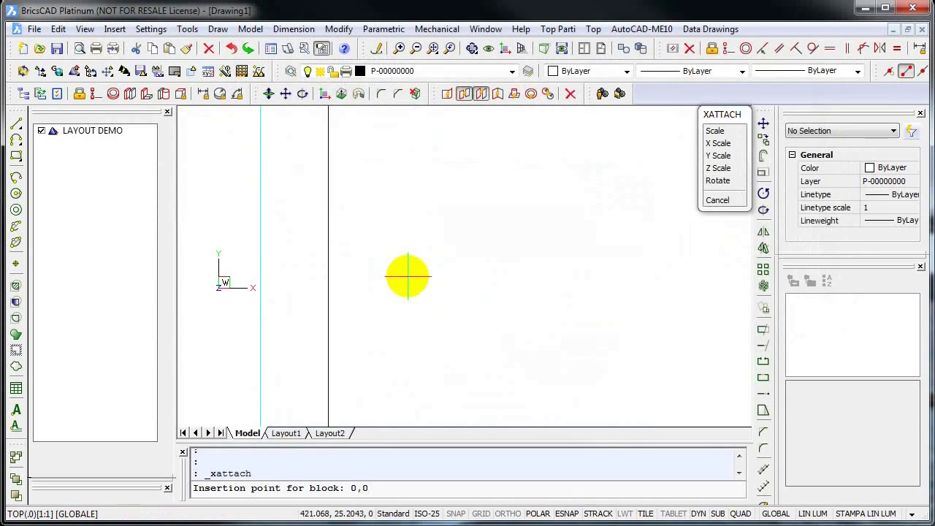
{"action": "key", "text": "Return"}
{"action": "middle_click", "coordinate": [460, 212]}
{"action": "scroll", "coordinate": [296, 322], "scroll_direction": "up", "scroll_amount": 5}
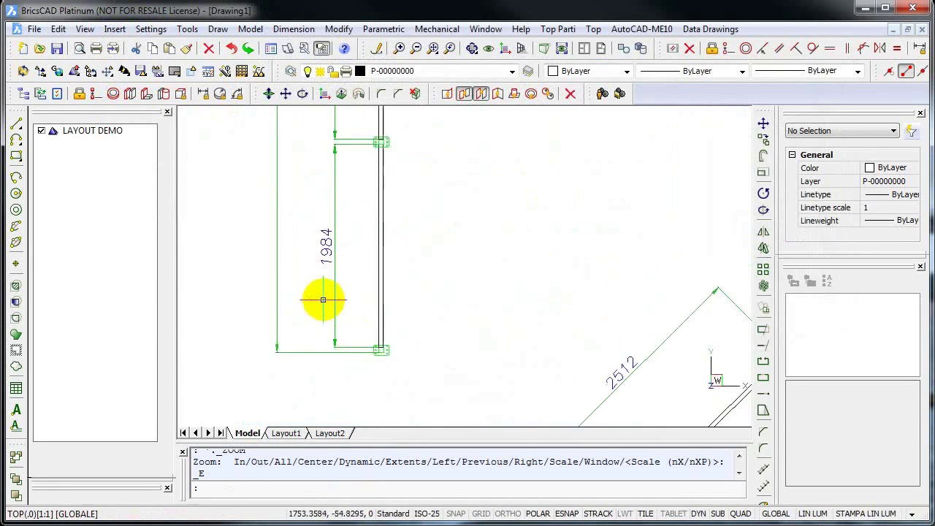
Insert the MONTANTE L2000 post from Librerie Utente, snapped to a midpoint on the layout
{"action": "left_click", "coordinate": [604, 97]}
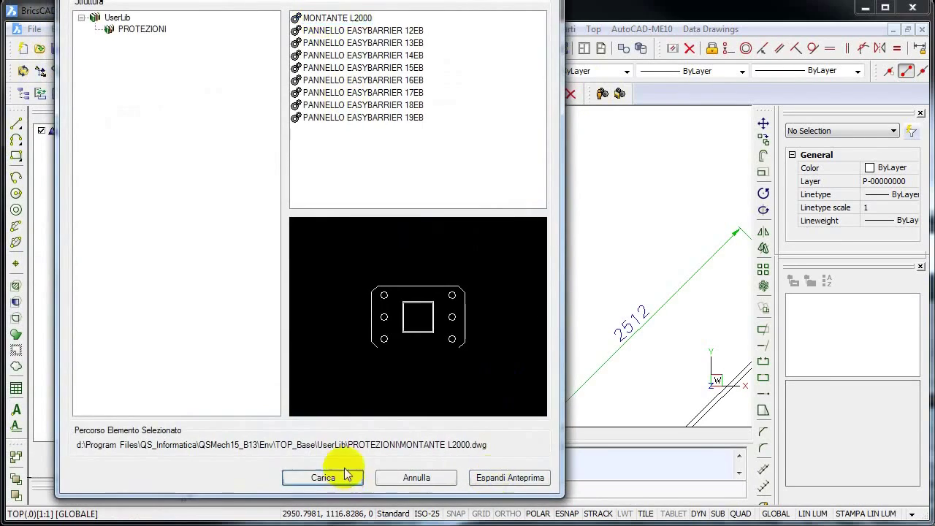
{"action": "left_click", "coordinate": [346, 475]}
{"action": "scroll", "coordinate": [438, 241], "scroll_direction": "up", "scroll_amount": 5}
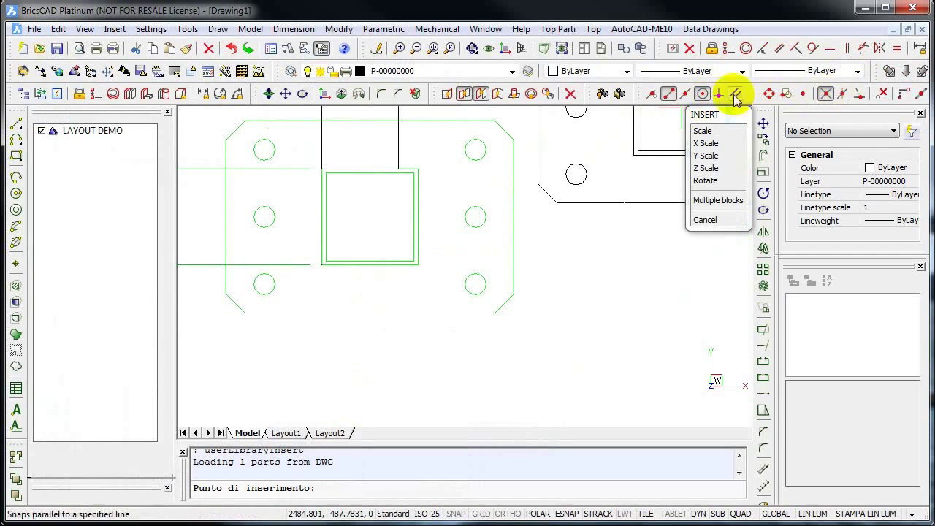
{"action": "left_click", "coordinate": [685, 94]}
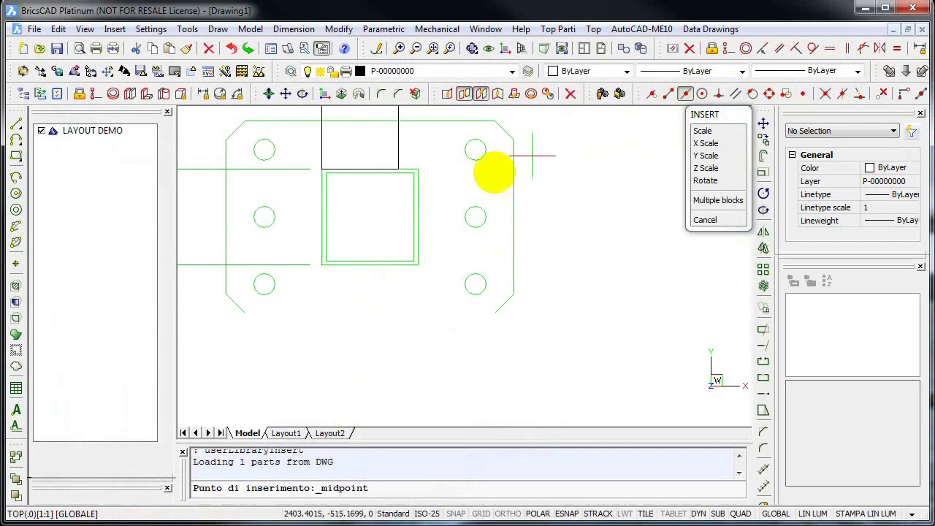
{"action": "left_click", "coordinate": [369, 171]}
{"action": "left_click", "coordinate": [562, 217]}
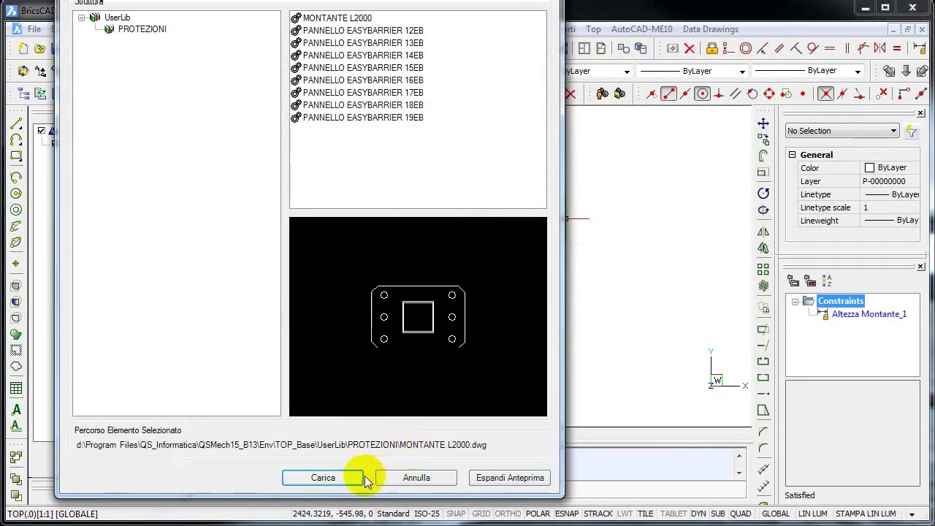
Place the PANNELLO EASYBARRIER 13EB panel at the post's corner endpoint with default rotation
{"action": "left_click", "coordinate": [326, 43]}
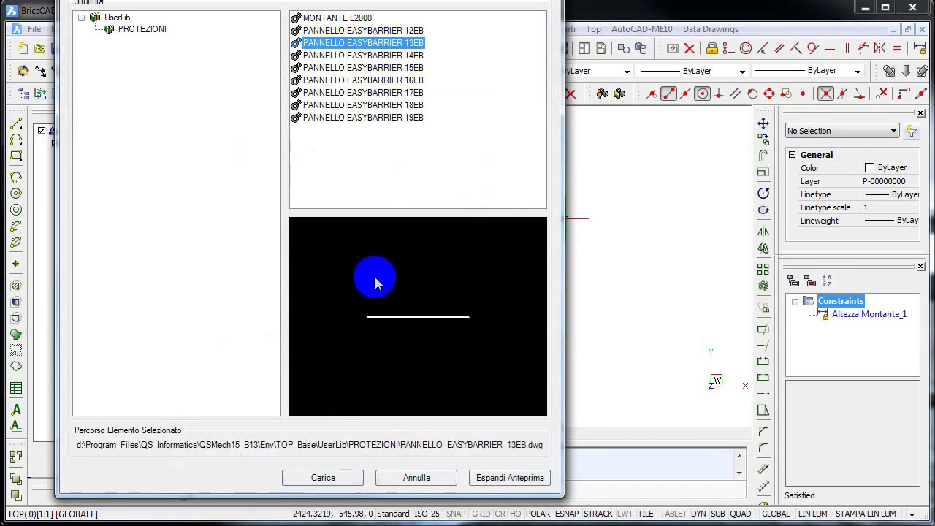
{"action": "left_click", "coordinate": [378, 360]}
{"action": "scroll", "coordinate": [413, 234], "scroll_direction": "up", "scroll_amount": 5}
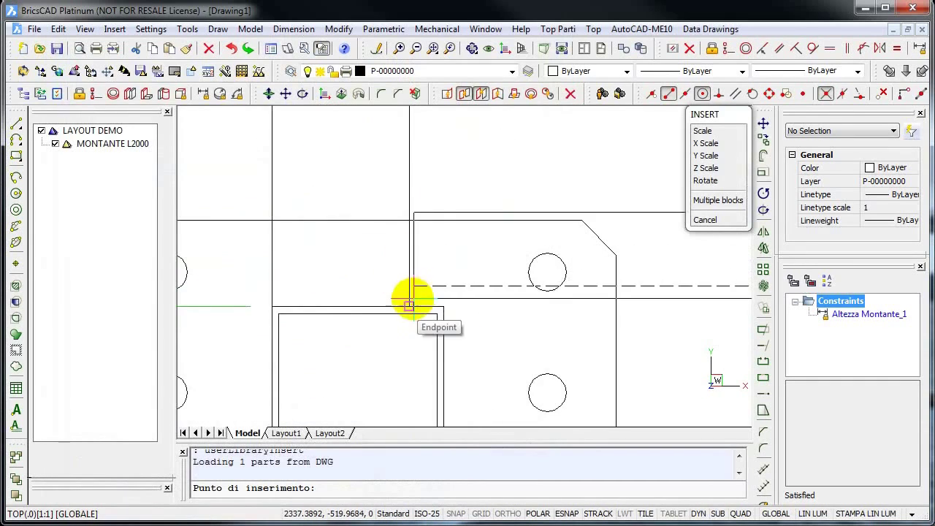
{"action": "left_click", "coordinate": [409, 307]}
{"action": "right_click", "coordinate": [428, 284]}
{"action": "key", "text": "Escape"}
{"action": "scroll", "coordinate": [453, 278], "scroll_direction": "down", "scroll_amount": 3}
{"action": "scroll", "coordinate": [471, 305], "scroll_direction": "down", "scroll_amount": 2}
{"action": "scroll", "coordinate": [468, 256], "scroll_direction": "down", "scroll_amount": 2}
{"action": "scroll", "coordinate": [438, 219], "scroll_direction": "down", "scroll_amount": 2}
Start a multiple part copy of the post and panel and set its base point
{"action": "left_click", "coordinate": [107, 71]}
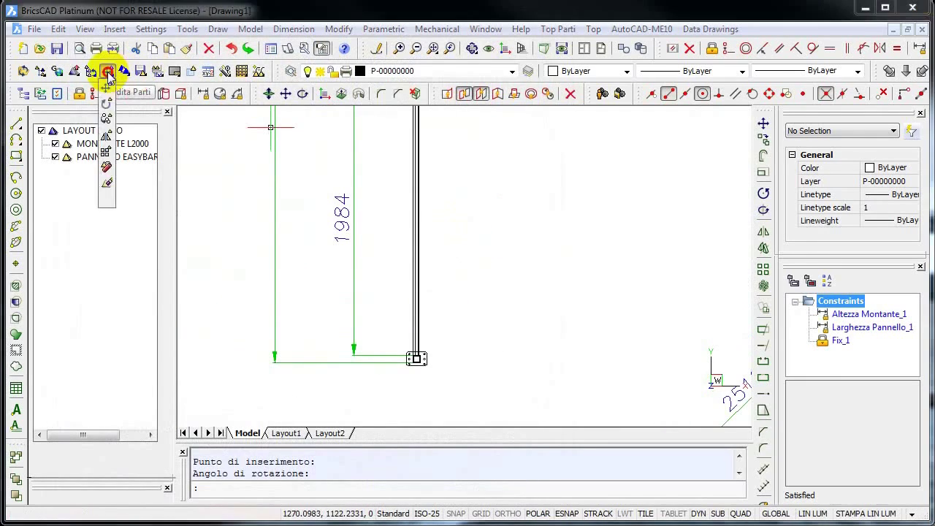
{"action": "left_click", "coordinate": [109, 119]}
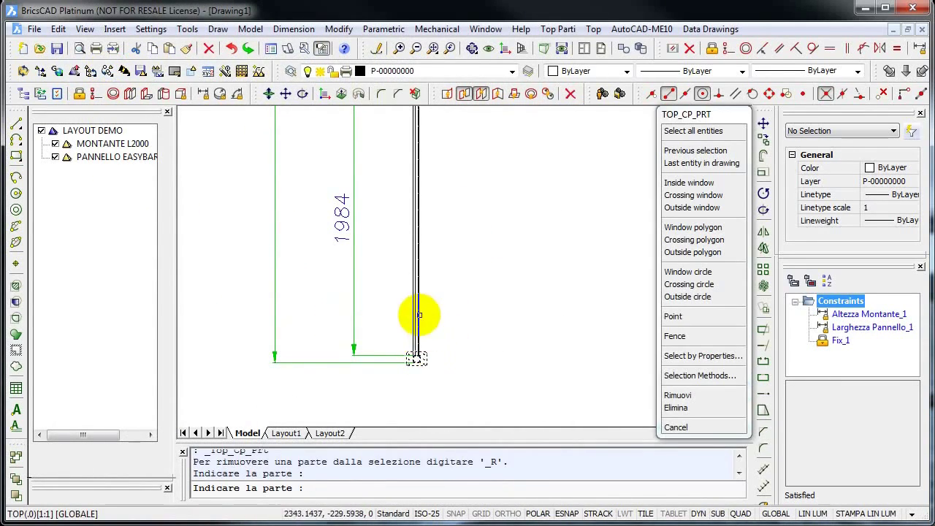
{"action": "scroll", "coordinate": [417, 316], "scroll_direction": "down", "scroll_amount": 2}
{"action": "left_click", "coordinate": [428, 324]}
{"action": "scroll", "coordinate": [428, 323], "scroll_direction": "up", "scroll_amount": 2}
{"action": "scroll", "coordinate": [426, 299], "scroll_direction": "up", "scroll_amount": 2}
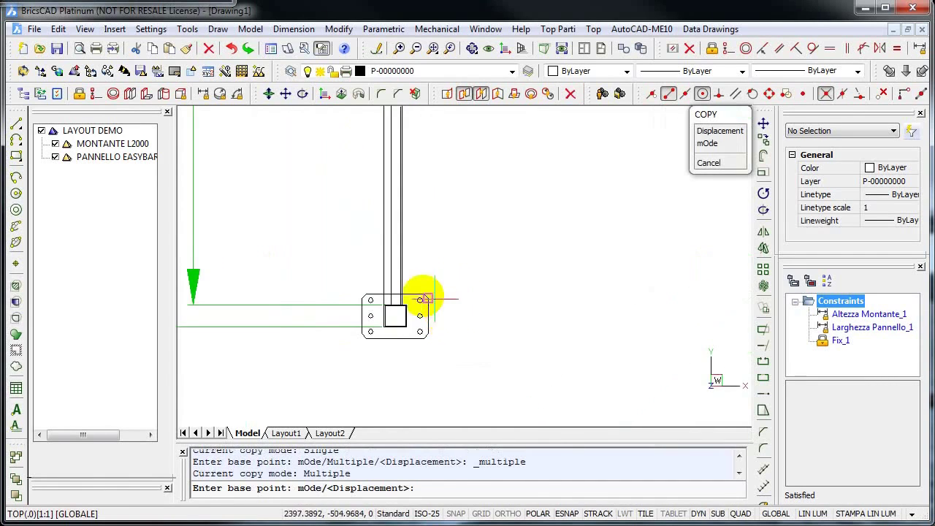
{"action": "left_click", "coordinate": [420, 299]}
{"action": "scroll", "coordinate": [467, 306], "scroll_direction": "down", "scroll_amount": 2}
{"action": "scroll", "coordinate": [396, 261], "scroll_direction": "up", "scroll_amount": 2}
{"action": "scroll", "coordinate": [382, 307], "scroll_direction": "up", "scroll_amount": 2}
{"action": "scroll", "coordinate": [374, 307], "scroll_direction": "up", "scroll_amount": 1}
{"action": "scroll", "coordinate": [375, 307], "scroll_direction": "up", "scroll_amount": 1}
Place two copies of the post-panel pair at successive positions along the barrier line
{"action": "left_click", "coordinate": [375, 309]}
{"action": "scroll", "coordinate": [375, 309], "scroll_direction": "down", "scroll_amount": 3}
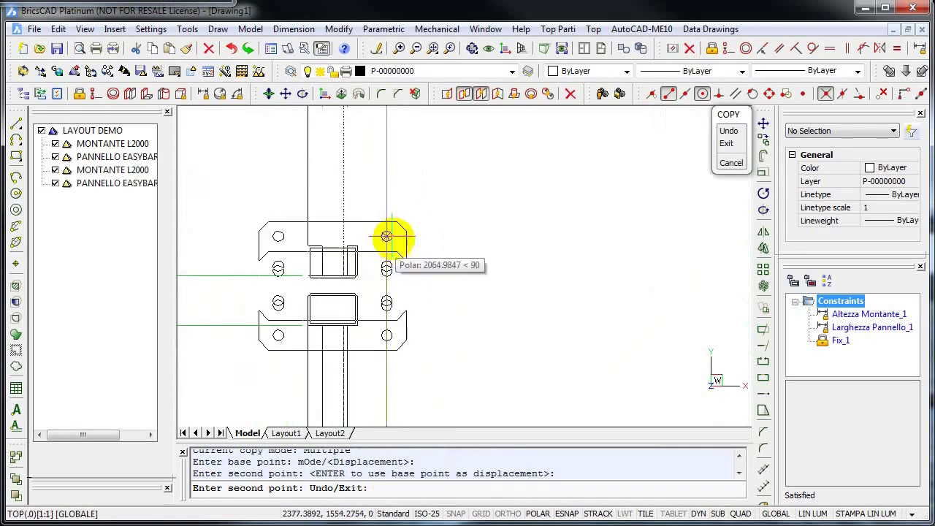
{"action": "scroll", "coordinate": [369, 263], "scroll_direction": "down", "scroll_amount": 2}
{"action": "scroll", "coordinate": [340, 250], "scroll_direction": "up", "scroll_amount": 3}
{"action": "scroll", "coordinate": [303, 304], "scroll_direction": "up", "scroll_amount": 2}
{"action": "scroll", "coordinate": [295, 298], "scroll_direction": "up", "scroll_amount": 2}
{"action": "left_click", "coordinate": [295, 298]}
{"action": "scroll", "coordinate": [365, 256], "scroll_direction": "down", "scroll_amount": 2}
{"action": "scroll", "coordinate": [438, 263], "scroll_direction": "down", "scroll_amount": 2}
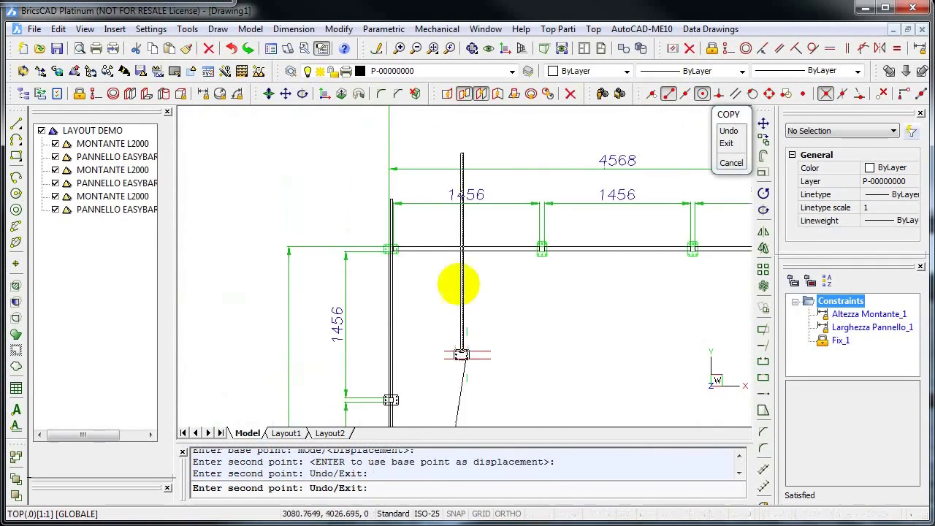
{"action": "scroll", "coordinate": [325, 194], "scroll_direction": "up", "scroll_amount": 3}
{"action": "key", "text": "Return"}
{"action": "scroll", "coordinate": [334, 198], "scroll_direction": "down", "scroll_amount": 1}
{"action": "scroll", "coordinate": [292, 205], "scroll_direction": "up", "scroll_amount": 1}
Delete the last PANNELLO panel from the parts tree
{"action": "right_click", "coordinate": [106, 209]}
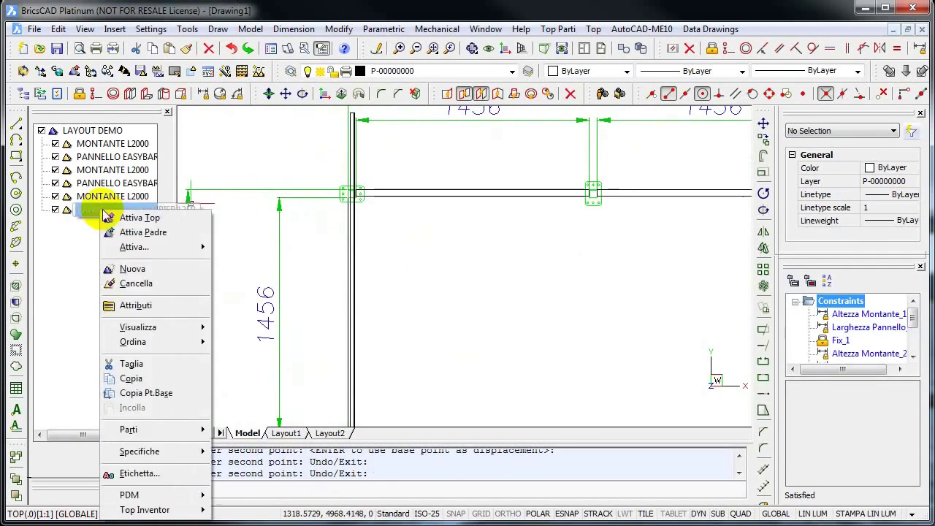
{"action": "left_click", "coordinate": [141, 285]}
{"action": "left_click", "coordinate": [480, 302]}
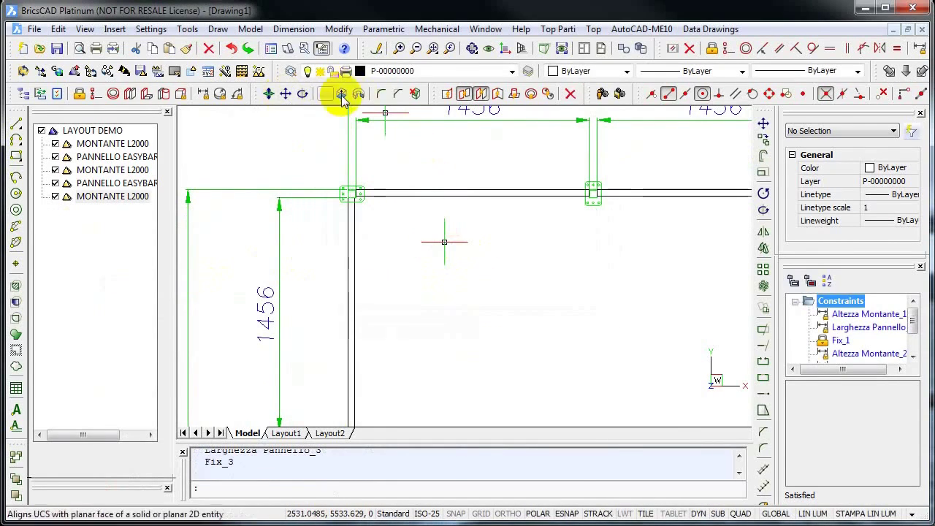
Insert a PANNELLO EASYBARRIER 14EB panel at the last post's corner endpoint
{"action": "left_click", "coordinate": [602, 95]}
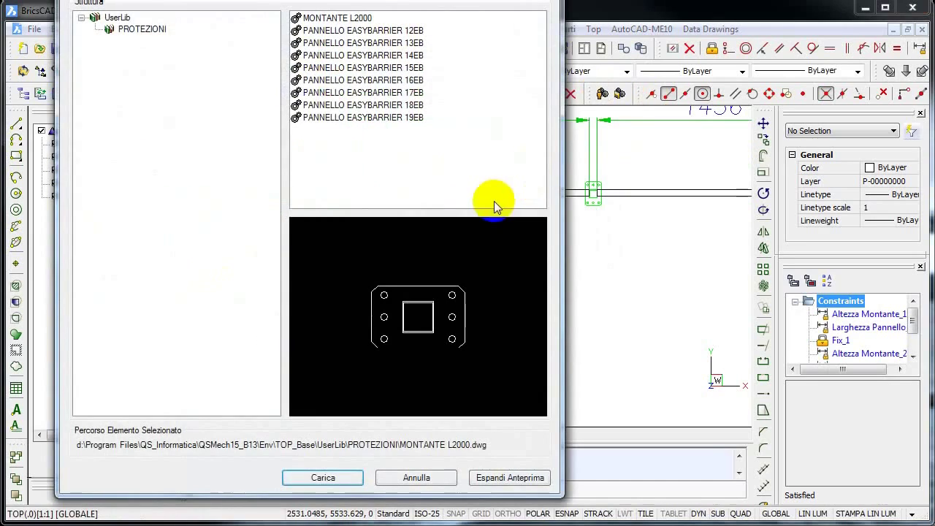
{"action": "left_click", "coordinate": [380, 55]}
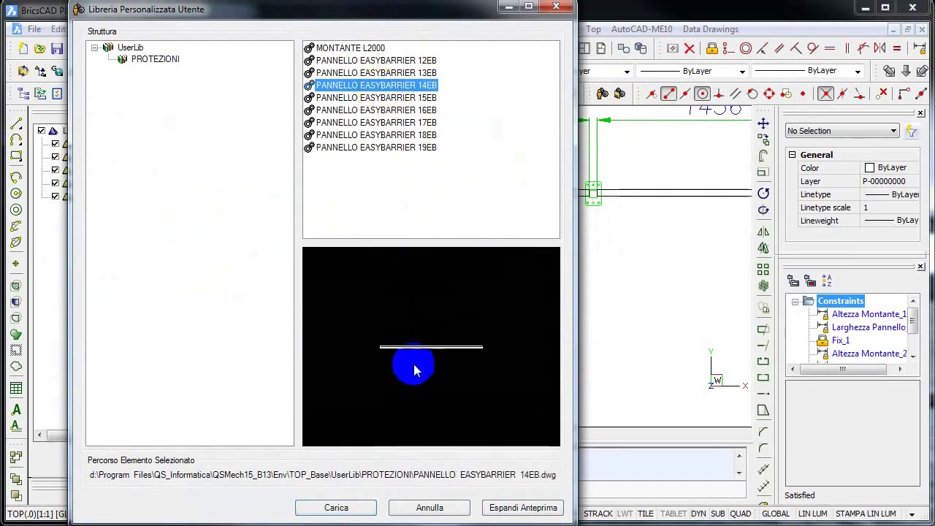
{"action": "left_click", "coordinate": [322, 477]}
{"action": "scroll", "coordinate": [351, 267], "scroll_direction": "up", "scroll_amount": 3}
{"action": "scroll", "coordinate": [268, 338], "scroll_direction": "up", "scroll_amount": 2}
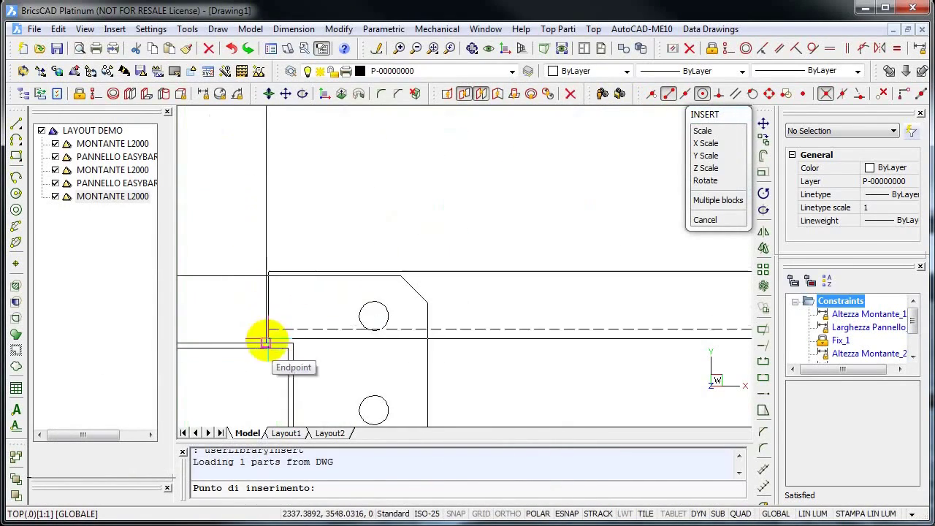
{"action": "left_click", "coordinate": [267, 338]}
{"action": "left_click", "coordinate": [285, 214]}
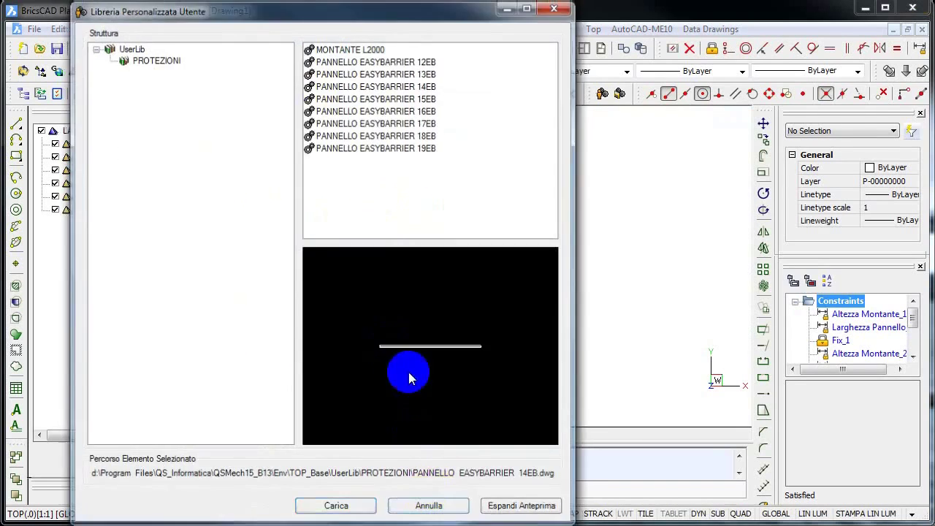
{"action": "left_click", "coordinate": [411, 376]}
{"action": "scroll", "coordinate": [419, 195], "scroll_direction": "down", "scroll_amount": 2}
{"action": "middle_click_drag", "start_coordinate": [244, 226], "coordinate": [449, 313]}
{"action": "scroll", "coordinate": [423, 298], "scroll_direction": "up", "scroll_amount": 2}
{"action": "scroll", "coordinate": [423, 299], "scroll_direction": "down", "scroll_amount": 1}
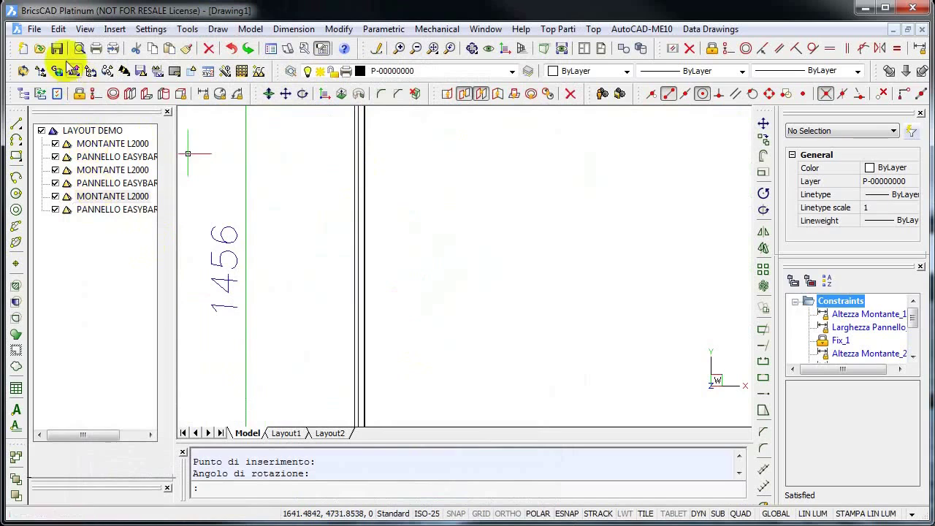
{"action": "left_click", "coordinate": [108, 71]}
{"action": "scroll", "coordinate": [373, 292], "scroll_direction": "up", "scroll_amount": 3}
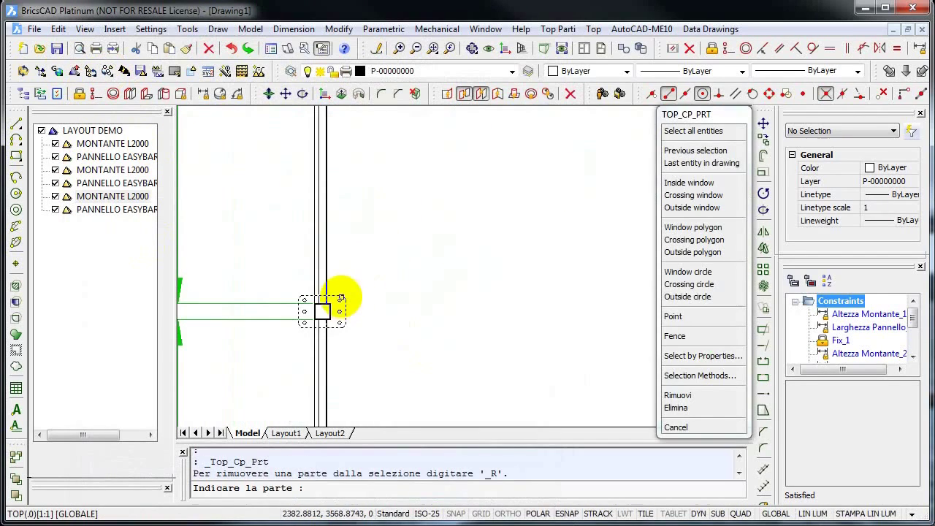
Copy the MONTANTE L2000 post to the next joint and one extra position
{"action": "left_click", "coordinate": [342, 298]}
{"action": "scroll", "coordinate": [344, 320], "scroll_direction": "up", "scroll_amount": 2}
{"action": "scroll", "coordinate": [344, 314], "scroll_direction": "up", "scroll_amount": 1}
{"action": "left_click", "coordinate": [344, 313]}
{"action": "scroll", "coordinate": [422, 401], "scroll_direction": "down", "scroll_amount": 3}
{"action": "scroll", "coordinate": [309, 303], "scroll_direction": "up", "scroll_amount": 3}
{"action": "scroll", "coordinate": [309, 307], "scroll_direction": "up", "scroll_amount": 2}
{"action": "left_click", "coordinate": [309, 305]}
{"action": "scroll", "coordinate": [295, 304], "scroll_direction": "down", "scroll_amount": 3}
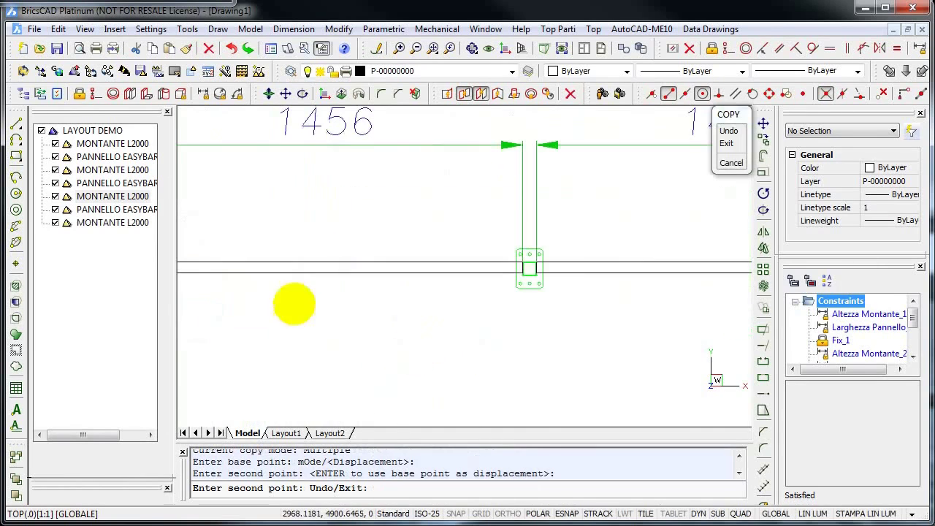
{"action": "left_click", "coordinate": [427, 348]}
{"action": "key", "text": "Return"}
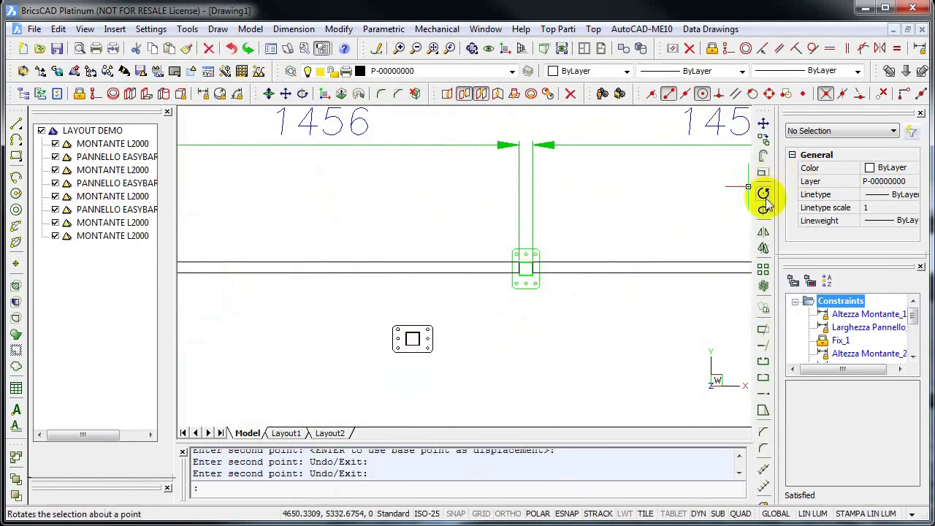
Rotate the loose copied post by 90 degrees about its base
{"action": "left_click", "coordinate": [110, 73]}
{"action": "left_click", "coordinate": [106, 117]}
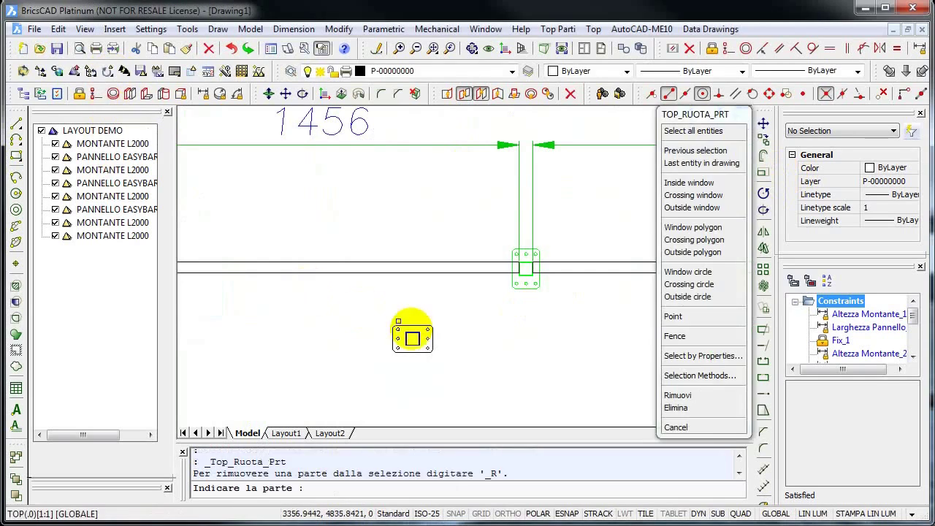
{"action": "left_click", "coordinate": [430, 341]}
{"action": "left_click", "coordinate": [423, 344]}
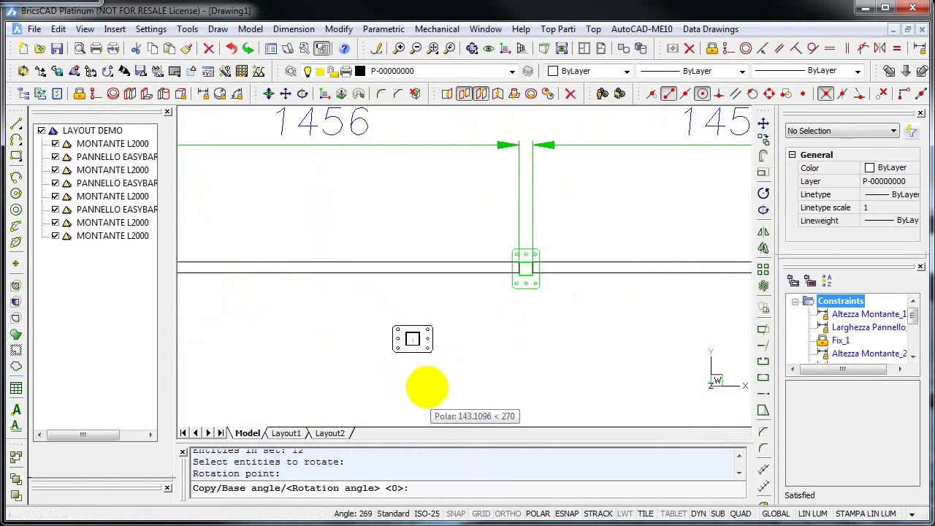
{"action": "left_click", "coordinate": [428, 386]}
{"action": "middle_click_drag", "start_coordinate": [384, 260], "coordinate": [302, 171]}
Move the rotated post from its hole centre onto the end of the 1456 panel
{"action": "left_click", "coordinate": [91, 95]}
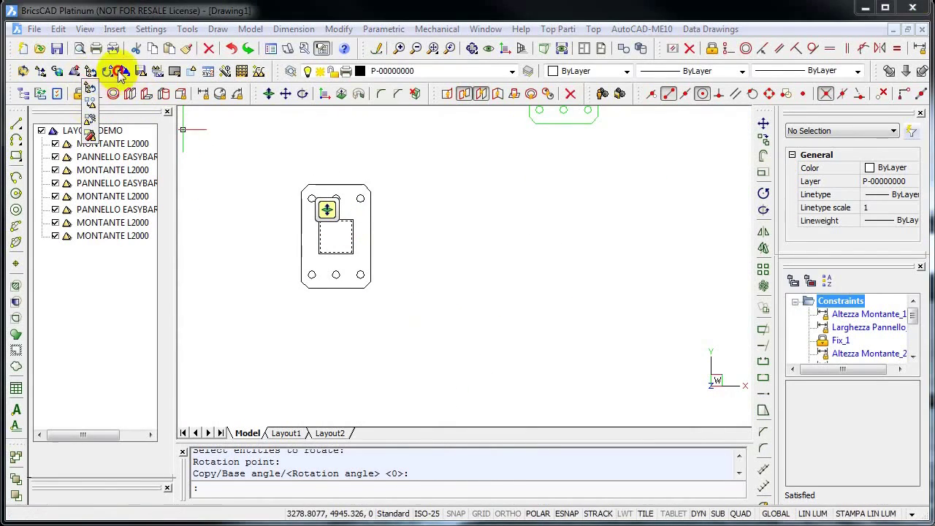
{"action": "left_click", "coordinate": [119, 73]}
{"action": "left_click", "coordinate": [114, 94]}
{"action": "left_click", "coordinate": [361, 254]}
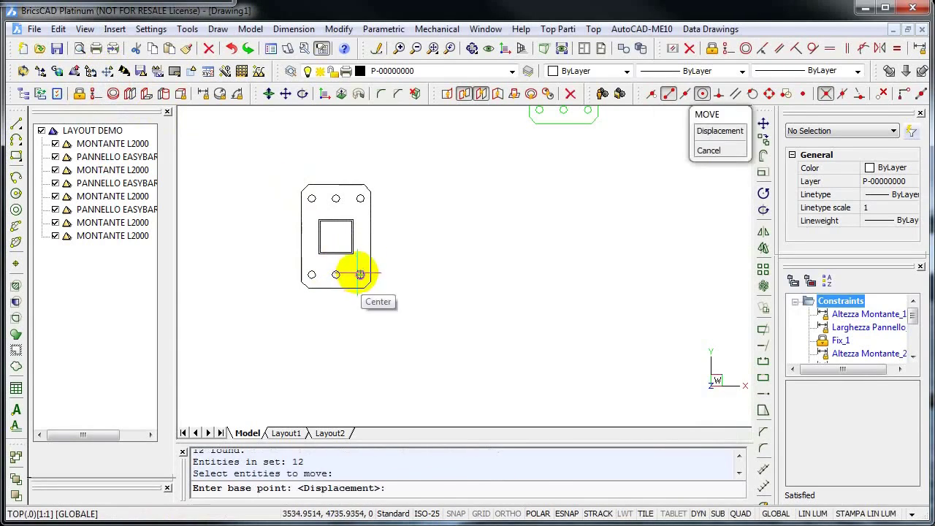
{"action": "left_click", "coordinate": [360, 275]}
{"action": "scroll", "coordinate": [448, 299], "scroll_direction": "down", "scroll_amount": 3}
{"action": "scroll", "coordinate": [334, 209], "scroll_direction": "up", "scroll_amount": 3}
{"action": "scroll", "coordinate": [284, 153], "scroll_direction": "up", "scroll_amount": 2}
{"action": "left_click", "coordinate": [284, 154]}
{"action": "scroll", "coordinate": [229, 250], "scroll_direction": "down", "scroll_amount": 3}
{"action": "scroll", "coordinate": [334, 246], "scroll_direction": "up", "scroll_amount": 3}
{"action": "scroll", "coordinate": [371, 354], "scroll_direction": "up", "scroll_amount": 1}
{"action": "middle_click_drag", "start_coordinate": [371, 354], "coordinate": [363, 389]}
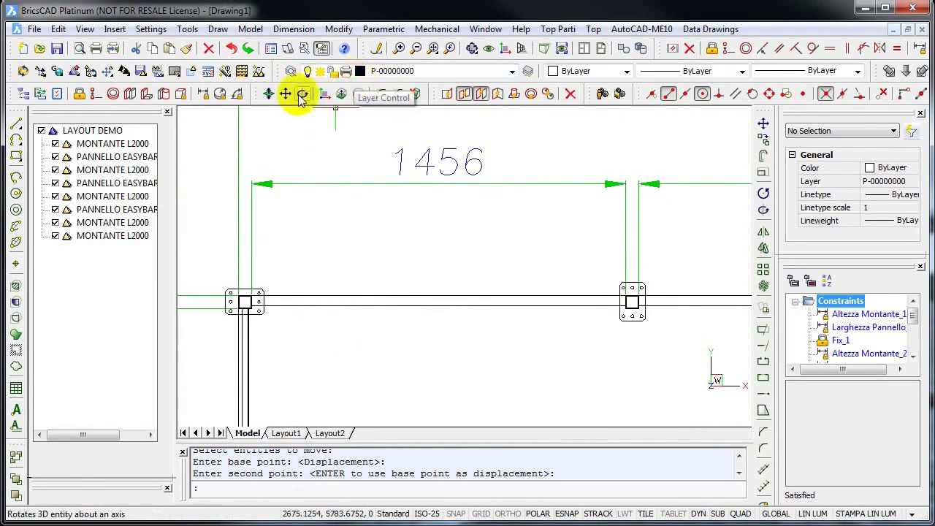
Insert a MONTANTE L2000 post from the user library at the panel endpoint
{"action": "left_click", "coordinate": [602, 95]}
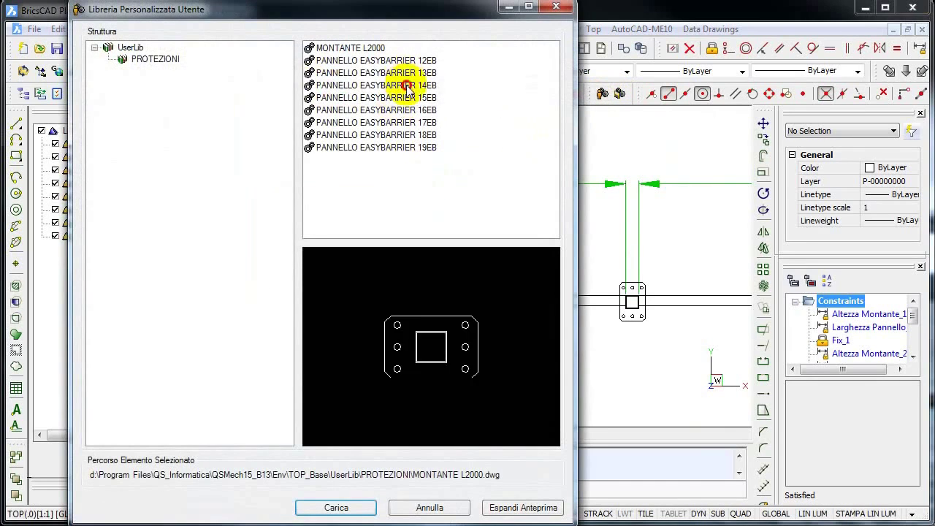
{"action": "left_click", "coordinate": [336, 507]}
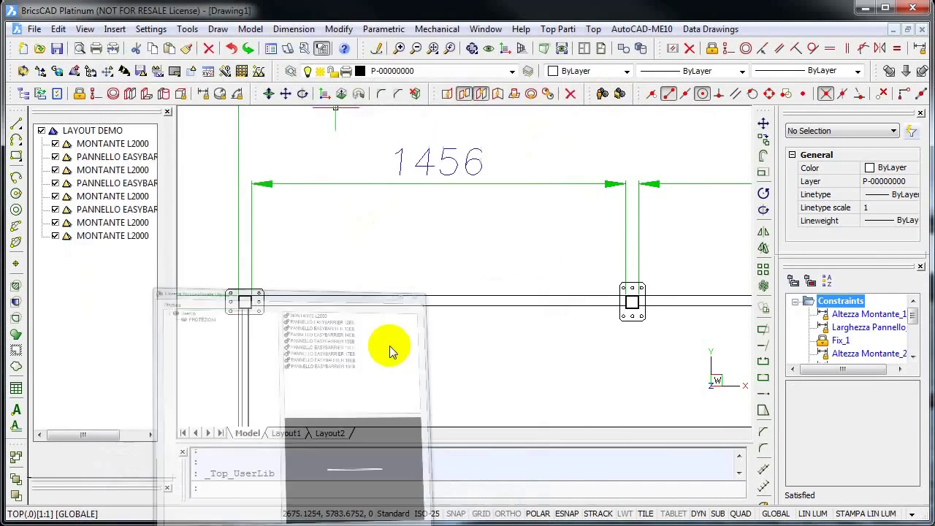
{"action": "scroll", "coordinate": [306, 328], "scroll_direction": "up", "scroll_amount": 3}
{"action": "scroll", "coordinate": [292, 307], "scroll_direction": "up", "scroll_amount": 2}
{"action": "scroll", "coordinate": [281, 301], "scroll_direction": "up", "scroll_amount": 2}
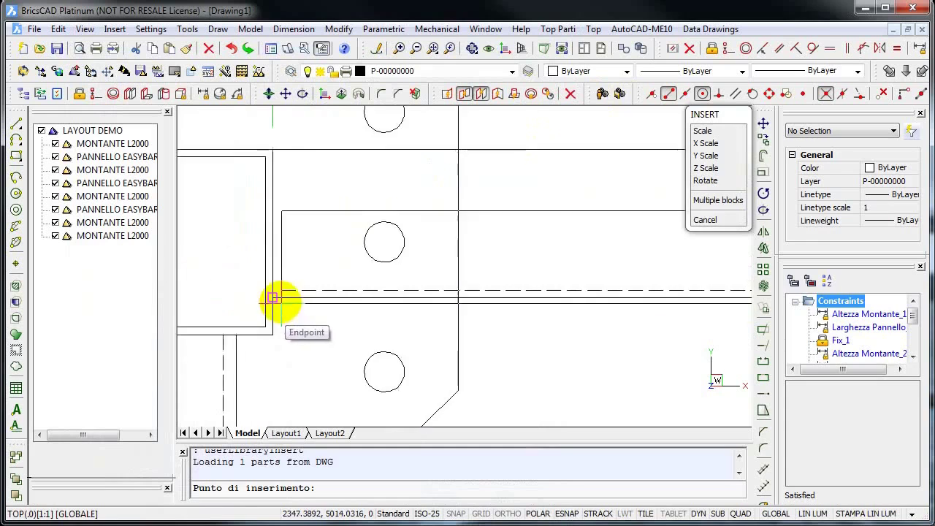
{"action": "left_click", "coordinate": [271, 298]}
{"action": "scroll", "coordinate": [328, 315], "scroll_direction": "down", "scroll_amount": 2}
{"action": "scroll", "coordinate": [386, 328], "scroll_direction": "down", "scroll_amount": 2}
{"action": "left_click", "coordinate": [578, 347]}
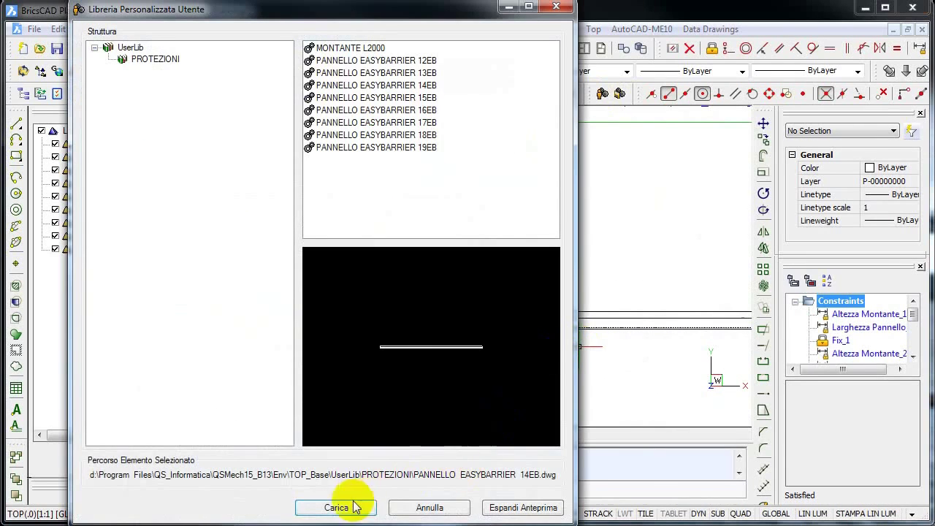
Load the PANNELLO EASYBARRIER 14EB panel, then select a library part to copy
{"action": "left_click", "coordinate": [445, 503]}
{"action": "scroll", "coordinate": [497, 334], "scroll_direction": "down", "scroll_amount": 1}
{"action": "scroll", "coordinate": [292, 292], "scroll_direction": "down", "scroll_amount": 2}
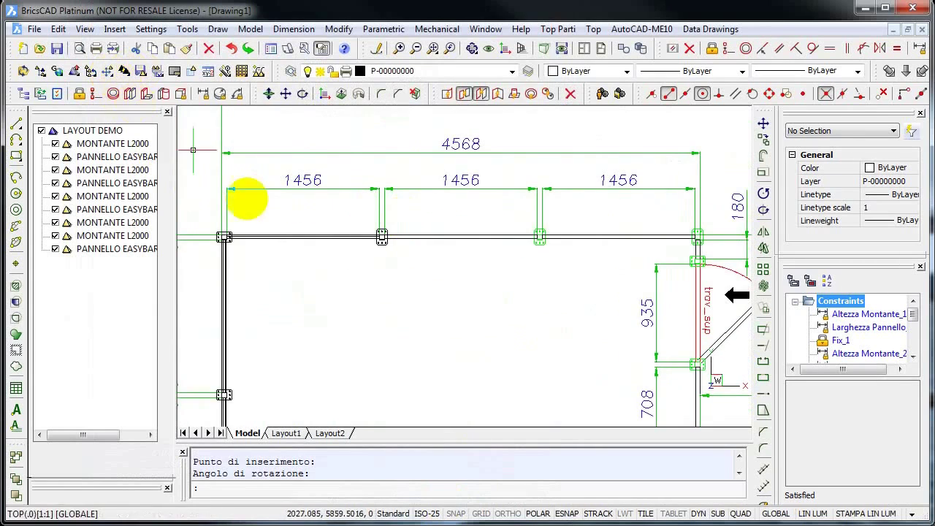
{"action": "scroll", "coordinate": [274, 275], "scroll_direction": "up", "scroll_amount": 2}
{"action": "left_click", "coordinate": [90, 75]}
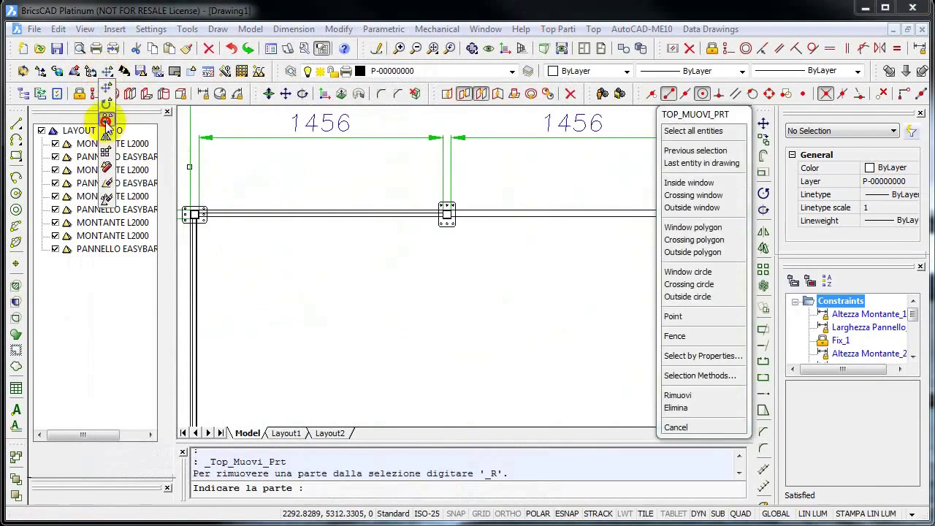
{"action": "left_click", "coordinate": [84, 93]}
{"action": "left_click", "coordinate": [287, 218]}
Copy the MONTANTE L2000 post onto the next two barrier joints
{"action": "scroll", "coordinate": [409, 231], "scroll_direction": "up", "scroll_amount": 3}
{"action": "scroll", "coordinate": [392, 196], "scroll_direction": "up", "scroll_amount": 2}
{"action": "left_click", "coordinate": [392, 196]}
{"action": "scroll", "coordinate": [392, 196], "scroll_direction": "down", "scroll_amount": 2}
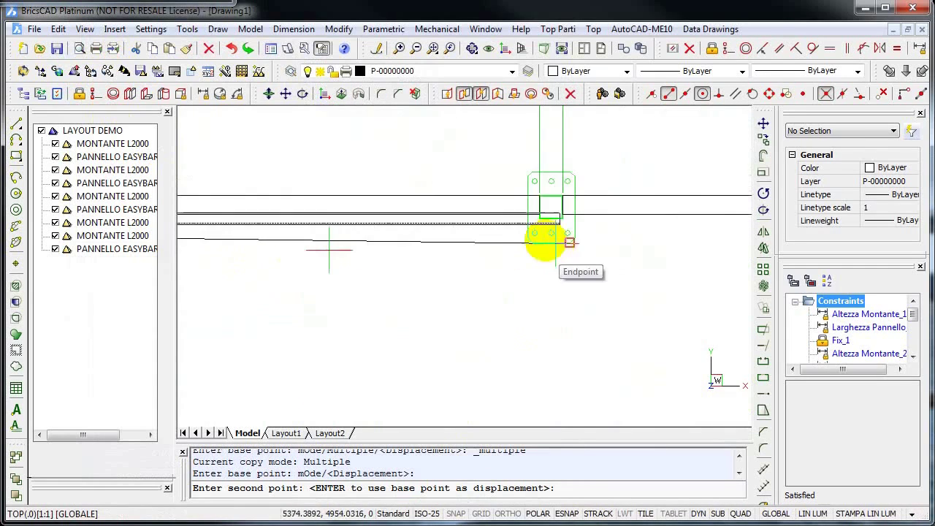
{"action": "scroll", "coordinate": [522, 213], "scroll_direction": "up", "scroll_amount": 4}
{"action": "left_click", "coordinate": [522, 214]}
{"action": "scroll", "coordinate": [516, 250], "scroll_direction": "down", "scroll_amount": 3}
{"action": "scroll", "coordinate": [267, 307], "scroll_direction": "up", "scroll_amount": 3}
{"action": "scroll", "coordinate": [532, 261], "scroll_direction": "down", "scroll_amount": 1}
{"action": "scroll", "coordinate": [594, 266], "scroll_direction": "up", "scroll_amount": 2}
{"action": "left_click", "coordinate": [593, 266]}
{"action": "scroll", "coordinate": [599, 263], "scroll_direction": "down", "scroll_amount": 1}
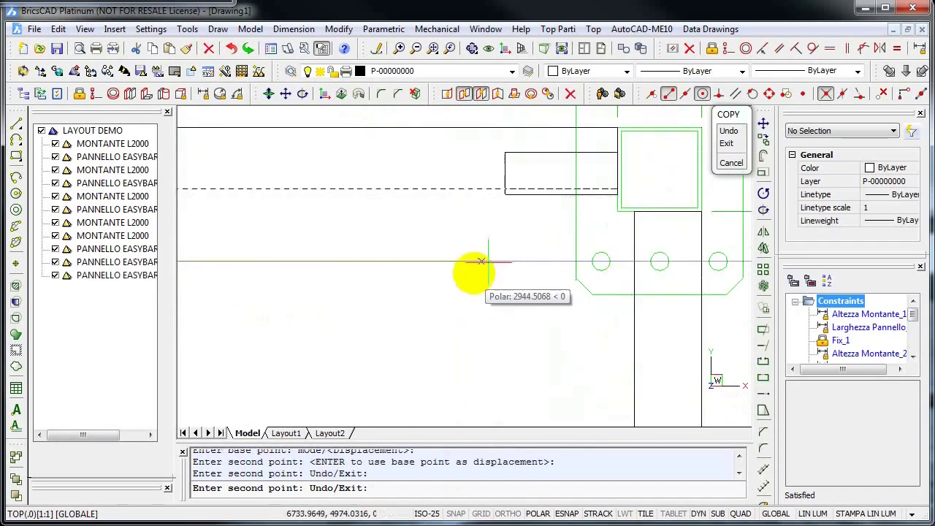
{"action": "key", "text": "Return"}
{"action": "scroll", "coordinate": [438, 286], "scroll_direction": "down", "scroll_amount": 1}
{"action": "scroll", "coordinate": [285, 228], "scroll_direction": "down", "scroll_amount": 1}
Copy another library part to two more joints, the last at the post intersection
{"action": "left_click", "coordinate": [107, 70]}
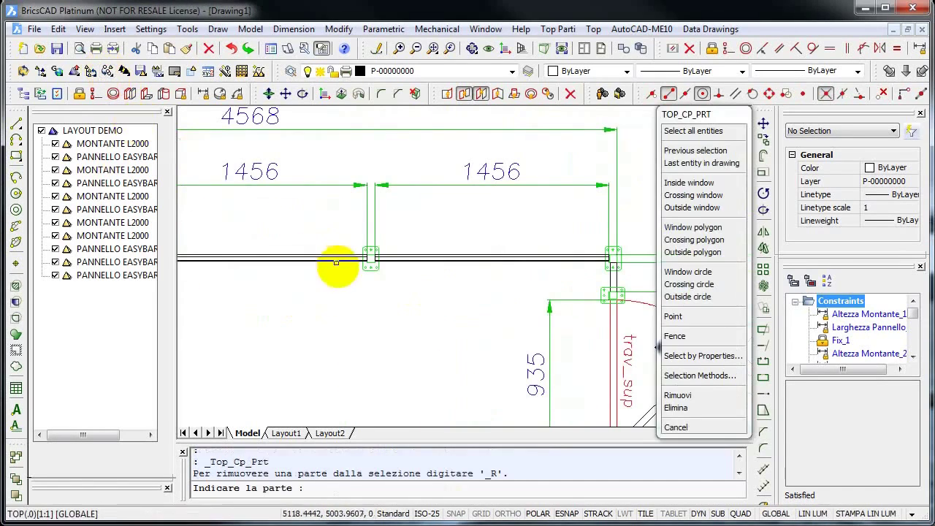
{"action": "scroll", "coordinate": [334, 274], "scroll_direction": "down", "scroll_amount": 1}
{"action": "scroll", "coordinate": [355, 241], "scroll_direction": "up", "scroll_amount": 3}
{"action": "scroll", "coordinate": [404, 268], "scroll_direction": "down", "scroll_amount": 2}
{"action": "left_click", "coordinate": [370, 243]}
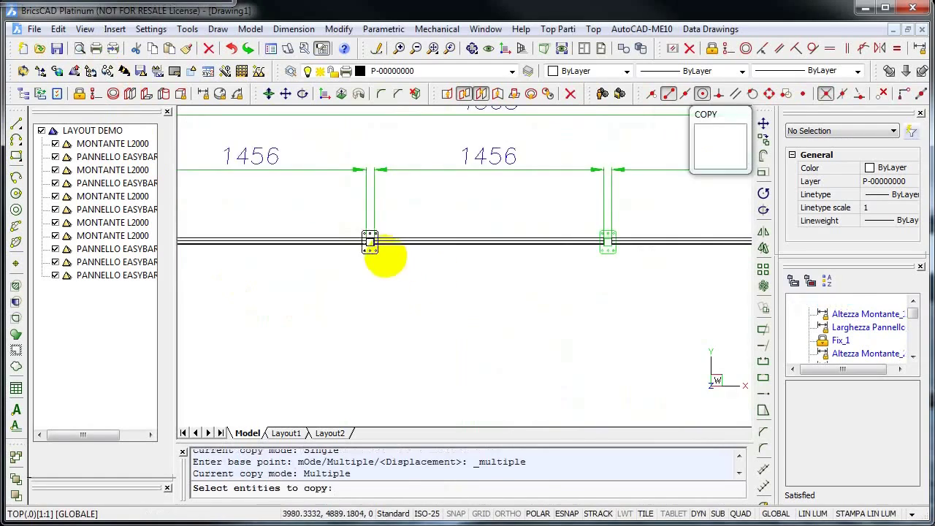
{"action": "scroll", "coordinate": [375, 255], "scroll_direction": "up", "scroll_amount": 3}
{"action": "left_click", "coordinate": [307, 217]}
{"action": "scroll", "coordinate": [438, 263], "scroll_direction": "down", "scroll_amount": 1}
{"action": "scroll", "coordinate": [496, 281], "scroll_direction": "down", "scroll_amount": 2}
{"action": "scroll", "coordinate": [415, 285], "scroll_direction": "up", "scroll_amount": 3}
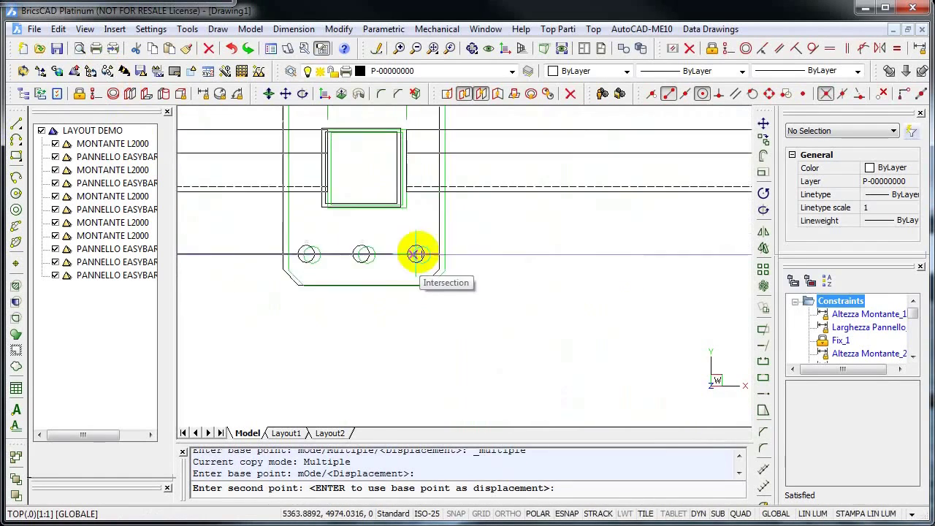
{"action": "left_click", "coordinate": [419, 252]}
{"action": "scroll", "coordinate": [328, 277], "scroll_direction": "down", "scroll_amount": 3}
{"action": "scroll", "coordinate": [471, 284], "scroll_direction": "down", "scroll_amount": 1}
{"action": "scroll", "coordinate": [490, 274], "scroll_direction": "up", "scroll_amount": 3}
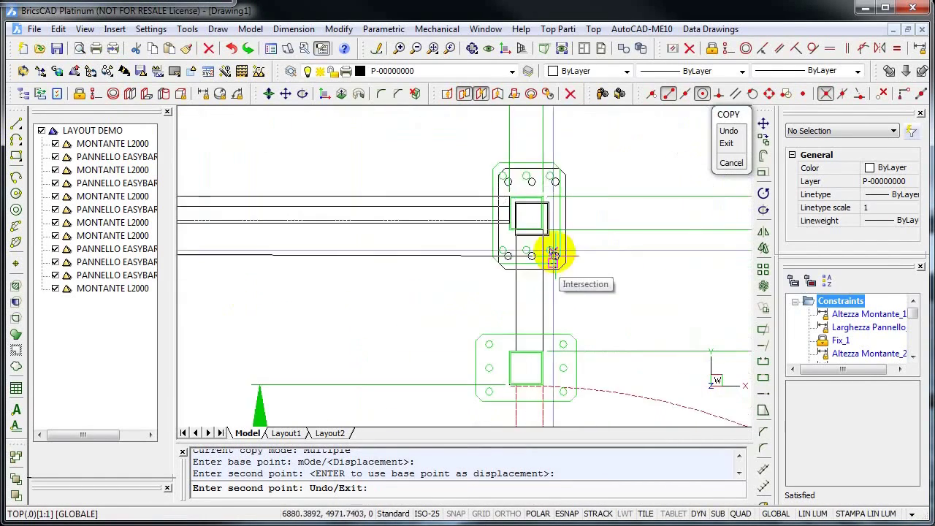
{"action": "scroll", "coordinate": [552, 252], "scroll_direction": "up", "scroll_amount": 4}
{"action": "left_click", "coordinate": [547, 244]}
{"action": "key", "text": "Return"}
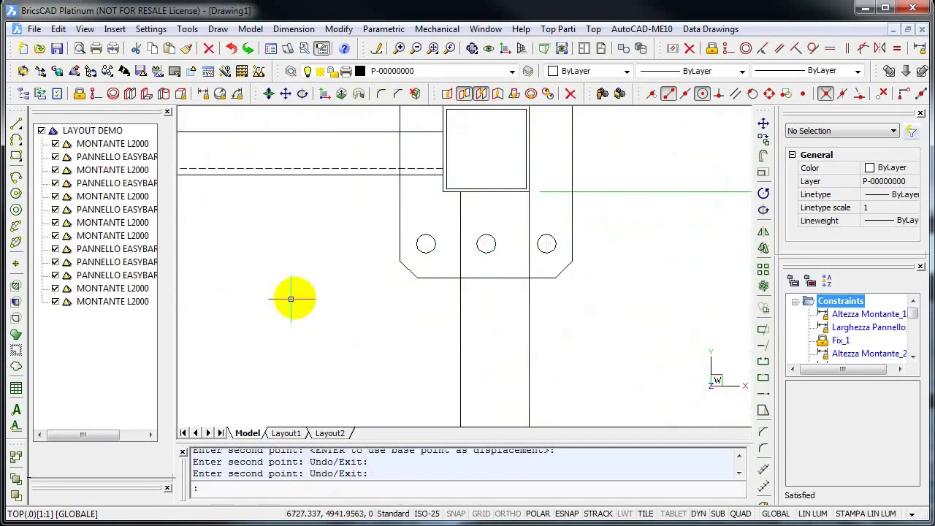
Widen the parts tree panel so the full part names show
{"action": "scroll", "coordinate": [241, 270], "scroll_direction": "up", "scroll_amount": 1}
{"action": "left_click_drag", "start_coordinate": [197, 236], "coordinate": [199, 236]}
{"action": "scroll", "coordinate": [387, 271], "scroll_direction": "down", "scroll_amount": 4}
{"action": "scroll", "coordinate": [497, 219], "scroll_direction": "down", "scroll_amount": 5}
Switch to the 3D context, dock the Categoria list and show the 2 3D category
{"action": "scroll", "coordinate": [497, 219], "scroll_direction": "down", "scroll_amount": 2}
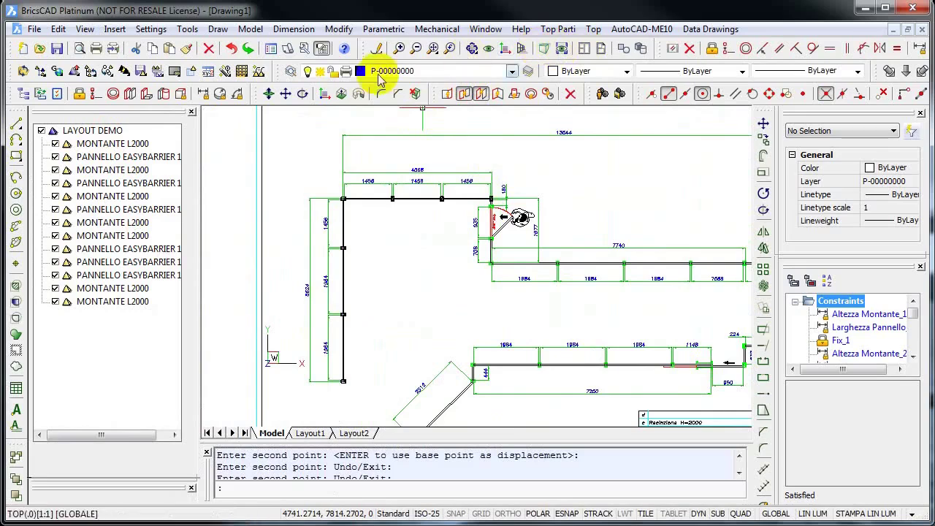
{"action": "left_click", "coordinate": [640, 49]}
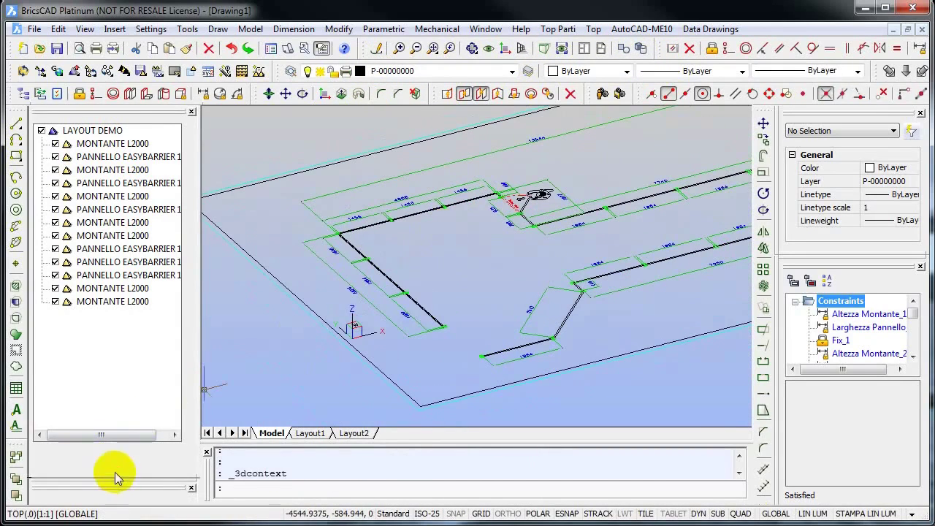
{"action": "left_click_drag", "start_coordinate": [109, 345], "coordinate": [109, 346]}
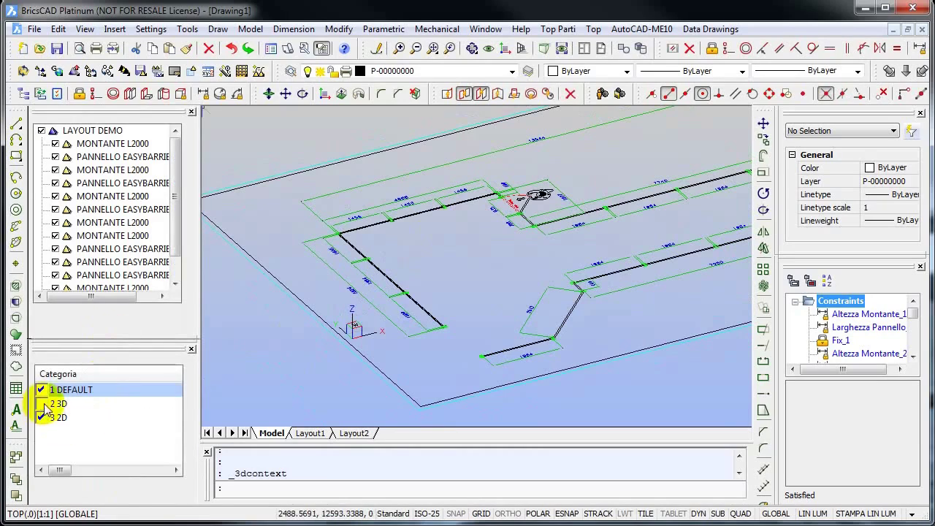
{"action": "left_click", "coordinate": [42, 404]}
Orbit and zoom around the fence panels to inspect them in 3D
{"action": "mouse_move", "coordinate": [469, 254]}
{"action": "left_mouse_down"}
{"action": "mouse_move", "coordinate": [355, 246]}
{"action": "mouse_move", "coordinate": [390, 215]}
{"action": "left_mouse_up"}
{"action": "scroll", "coordinate": [422, 225], "scroll_direction": "up", "scroll_amount": 5}
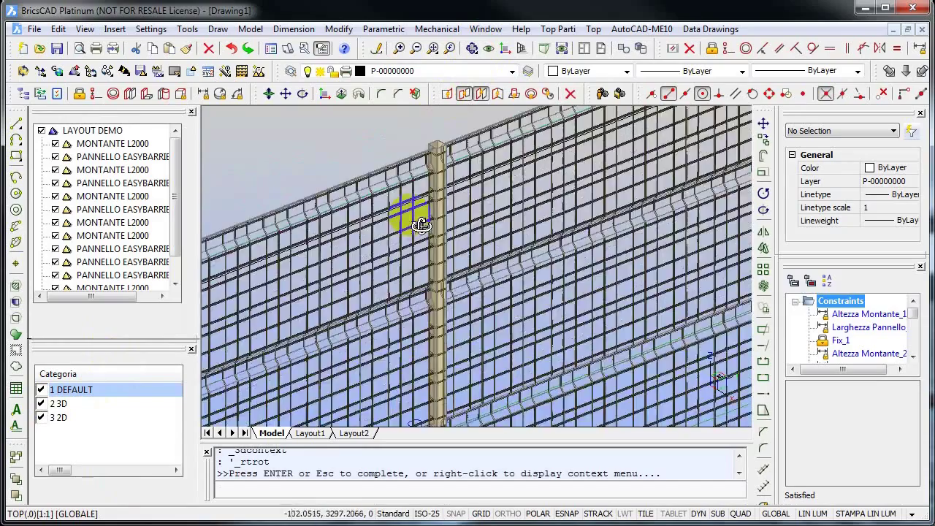
{"action": "scroll", "coordinate": [439, 230], "scroll_direction": "up", "scroll_amount": 2}
{"action": "scroll", "coordinate": [511, 249], "scroll_direction": "up", "scroll_amount": 2}
{"action": "scroll", "coordinate": [584, 267], "scroll_direction": "down", "scroll_amount": 8}
{"action": "scroll", "coordinate": [436, 256], "scroll_direction": "down", "scroll_amount": 4}
{"action": "scroll", "coordinate": [507, 241], "scroll_direction": "down", "scroll_amount": 2}
Hide the 2 3D category and return to the 2D top view of the layout
{"action": "key", "text": "Escape"}
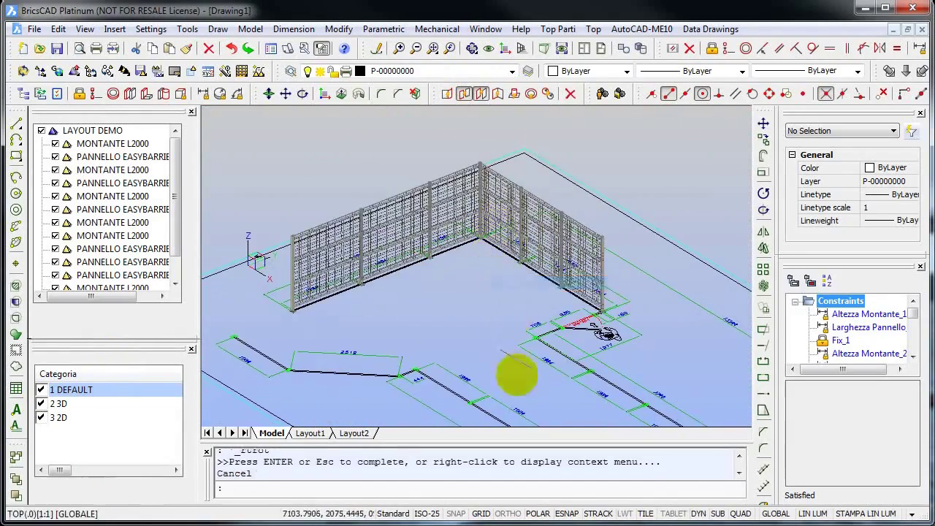
{"action": "left_click", "coordinate": [40, 403]}
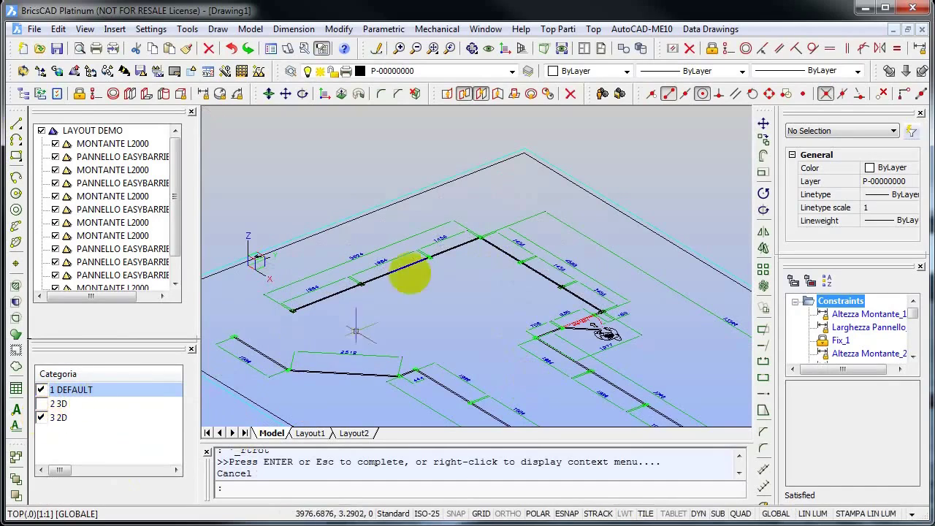
{"action": "left_click", "coordinate": [630, 52]}
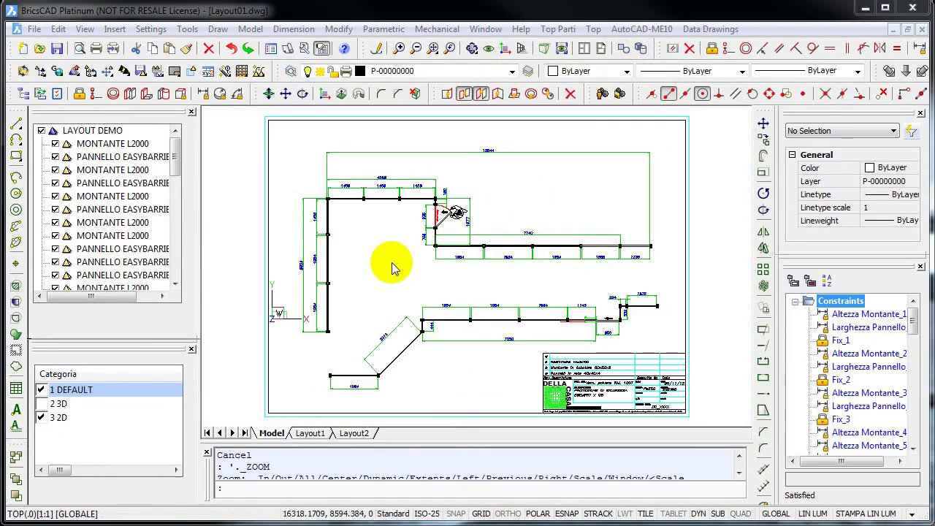
{"action": "left_click", "coordinate": [399, 249]}
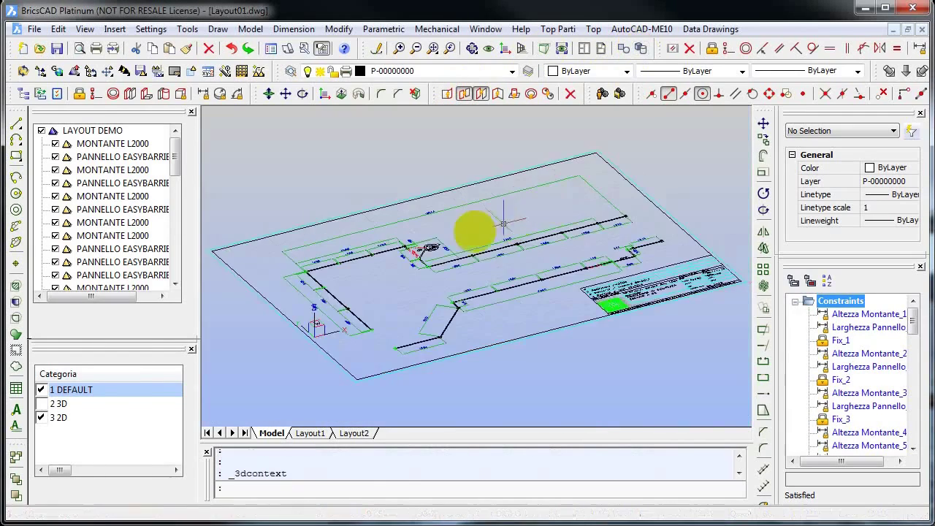
{"action": "left_click", "coordinate": [41, 403]}
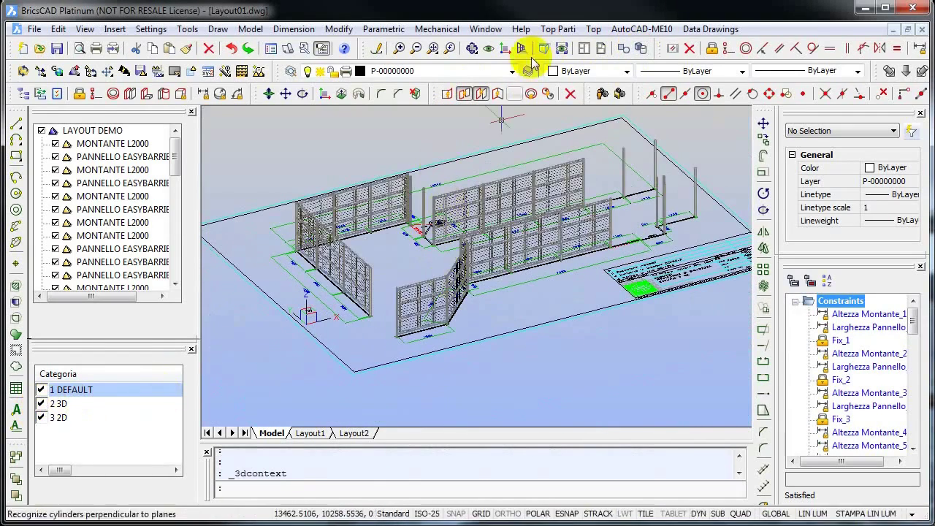
{"action": "scroll", "coordinate": [478, 230], "scroll_direction": "up", "scroll_amount": 3}
{"action": "scroll", "coordinate": [371, 229], "scroll_direction": "down", "scroll_amount": 3}
{"action": "mouse_move", "coordinate": [501, 246]}
{"action": "left_mouse_down"}
{"action": "mouse_move", "coordinate": [440, 264]}
{"action": "mouse_move", "coordinate": [387, 203]}
{"action": "left_mouse_up"}
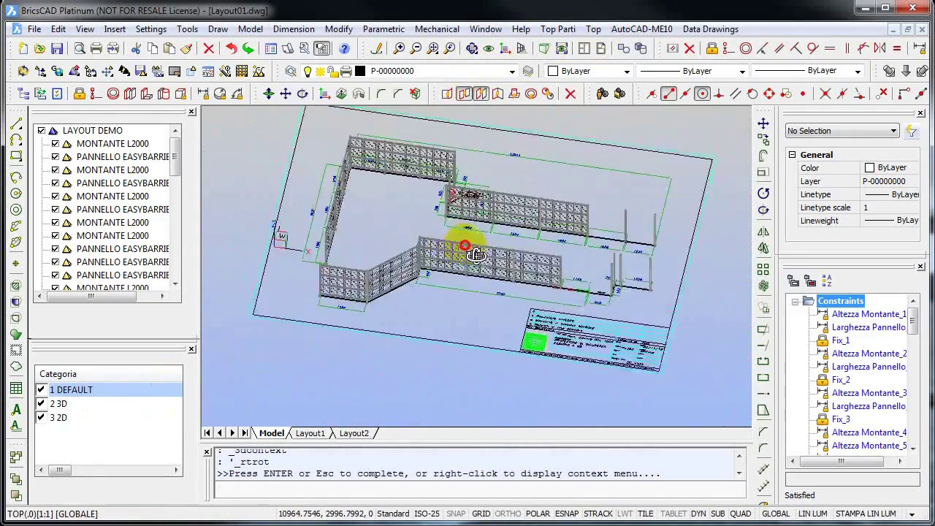
{"action": "key", "text": "Escape"}
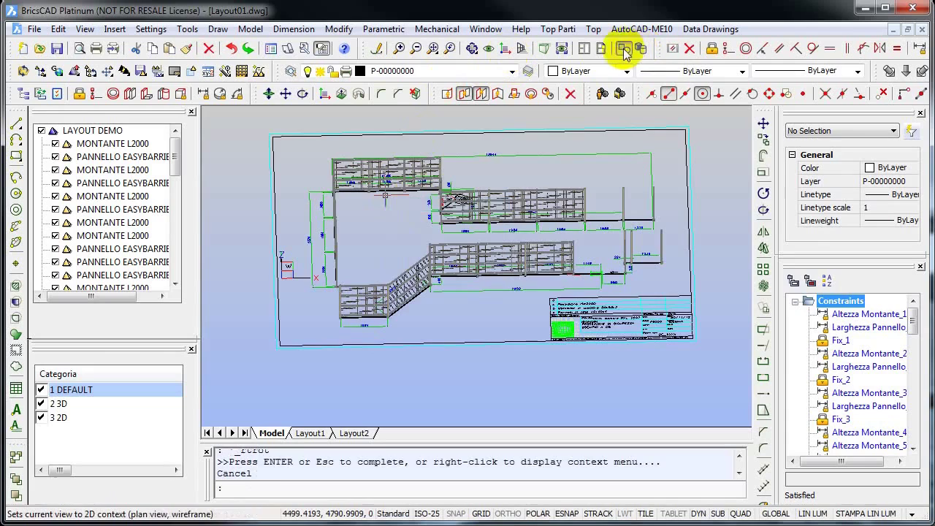
{"action": "left_click", "coordinate": [623, 49]}
{"action": "scroll", "coordinate": [530, 279], "scroll_direction": "up", "scroll_amount": 2}
{"action": "scroll", "coordinate": [538, 250], "scroll_direction": "up", "scroll_amount": 4}
{"action": "scroll", "coordinate": [586, 183], "scroll_direction": "down", "scroll_amount": 1}
{"action": "scroll", "coordinate": [485, 224], "scroll_direction": "down", "scroll_amount": 2}
{"action": "scroll", "coordinate": [411, 234], "scroll_direction": "up", "scroll_amount": 4}
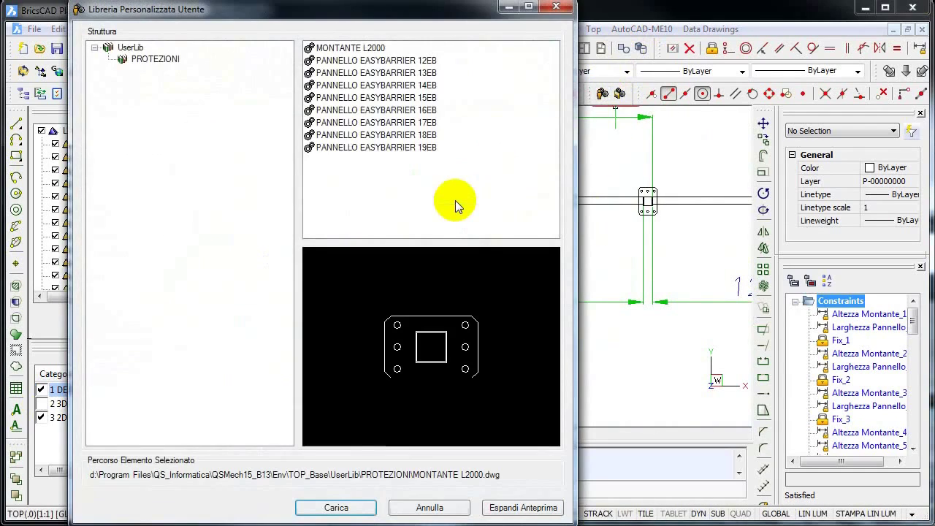
Insert a PANNELLO EASYBARRIER 13EB panel at the post endpoint with its rotation set
{"action": "left_click", "coordinate": [426, 98]}
{"action": "left_click", "coordinate": [337, 507]}
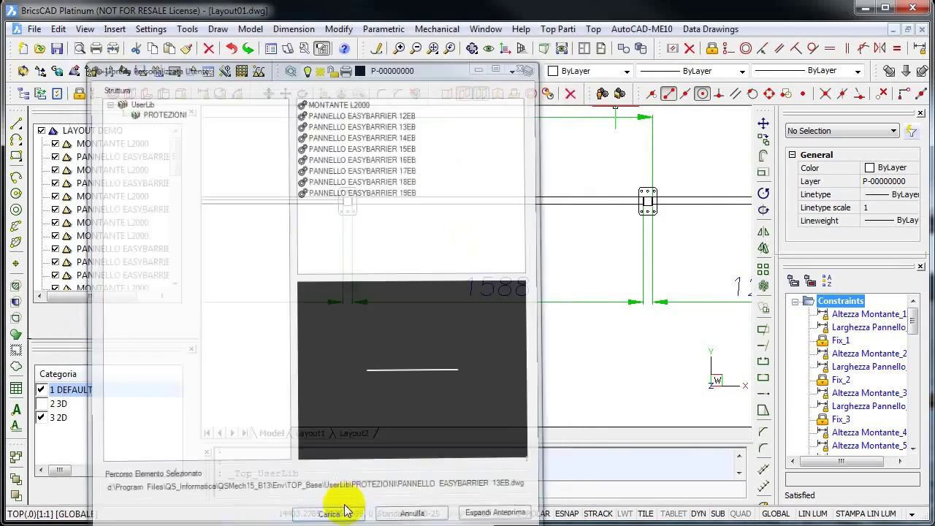
{"action": "scroll", "coordinate": [369, 281], "scroll_direction": "up", "scroll_amount": 2}
{"action": "scroll", "coordinate": [321, 212], "scroll_direction": "up", "scroll_amount": 2}
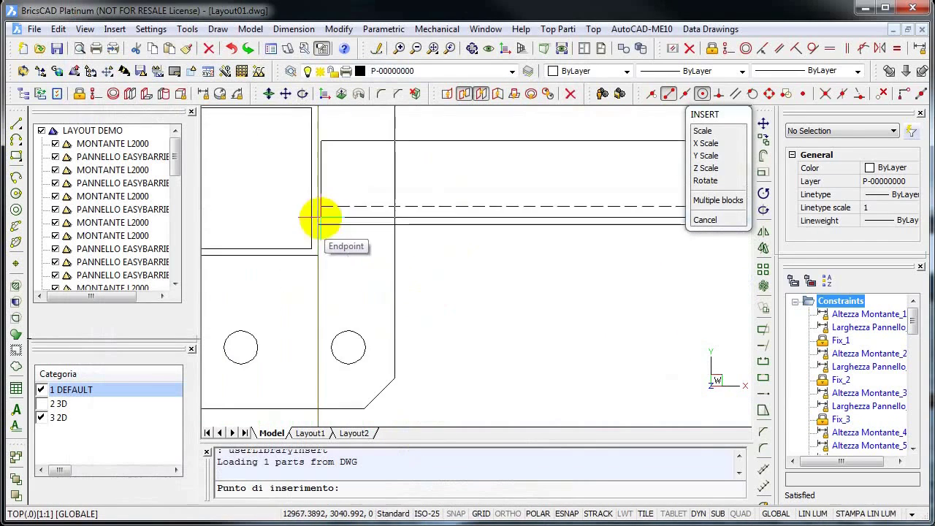
{"action": "left_click", "coordinate": [320, 219]}
{"action": "left_click", "coordinate": [455, 224]}
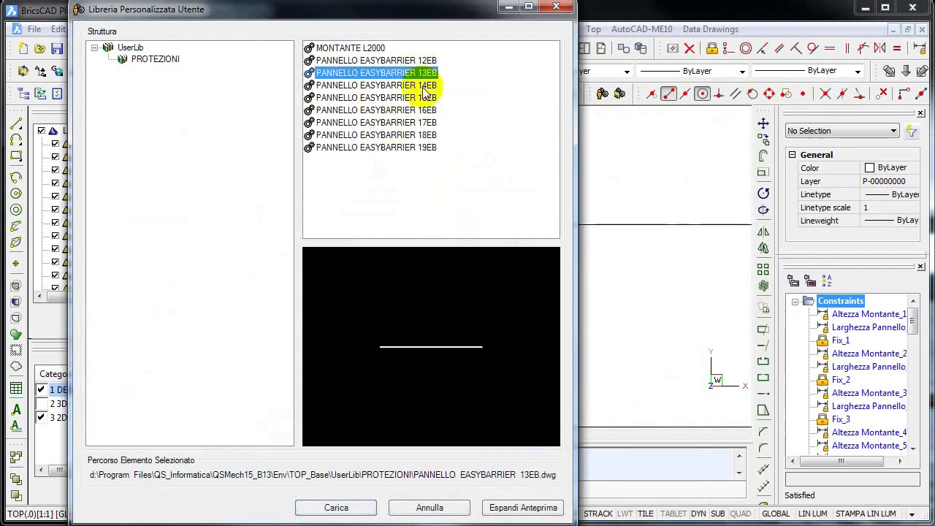
Place a second 13EB panel with its rotation, then close the reopened parts library
{"action": "left_click", "coordinate": [344, 507]}
{"action": "left_click", "coordinate": [320, 221]}
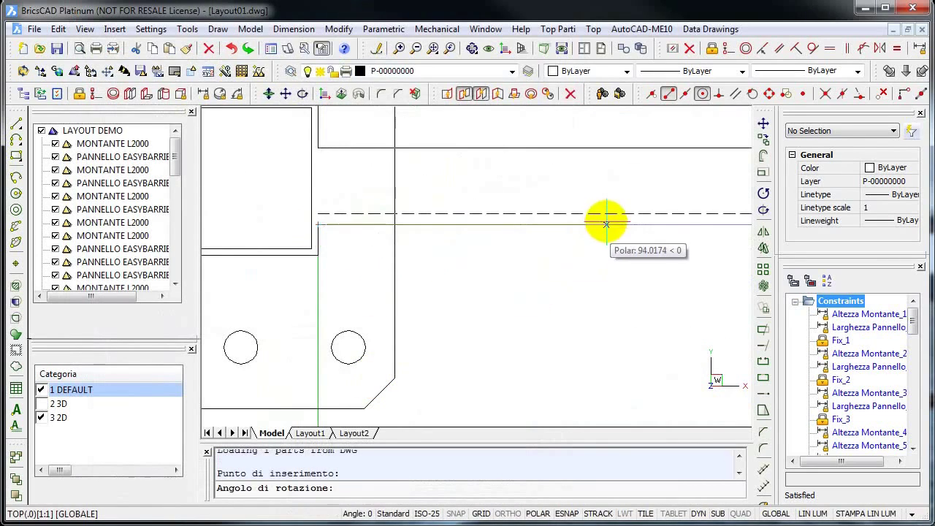
{"action": "left_click", "coordinate": [548, 256]}
{"action": "left_click", "coordinate": [334, 505]}
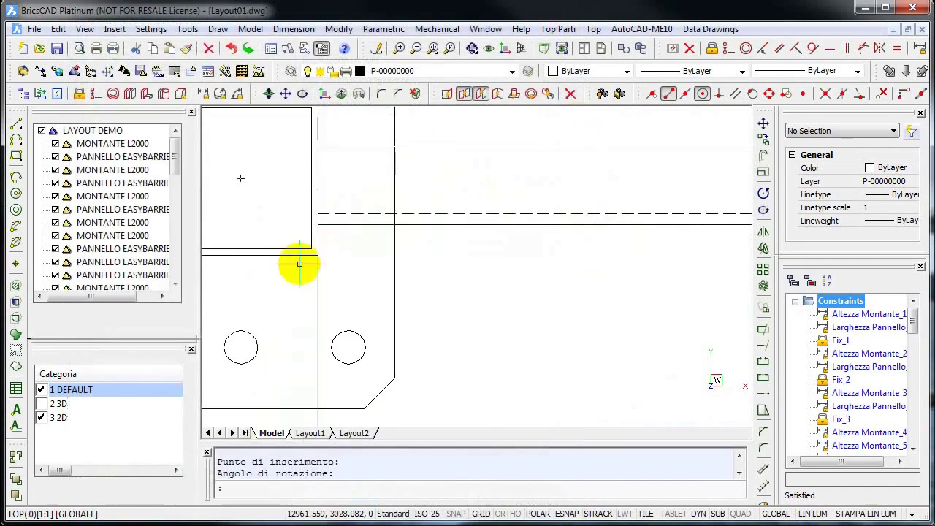
{"action": "scroll", "coordinate": [241, 219], "scroll_direction": "down", "scroll_amount": 1}
{"action": "left_click_drag", "start_coordinate": [177, 164], "coordinate": [178, 256]}
{"action": "left_click_drag", "start_coordinate": [115, 296], "coordinate": [133, 296]}
{"action": "right_click", "coordinate": [156, 274]}
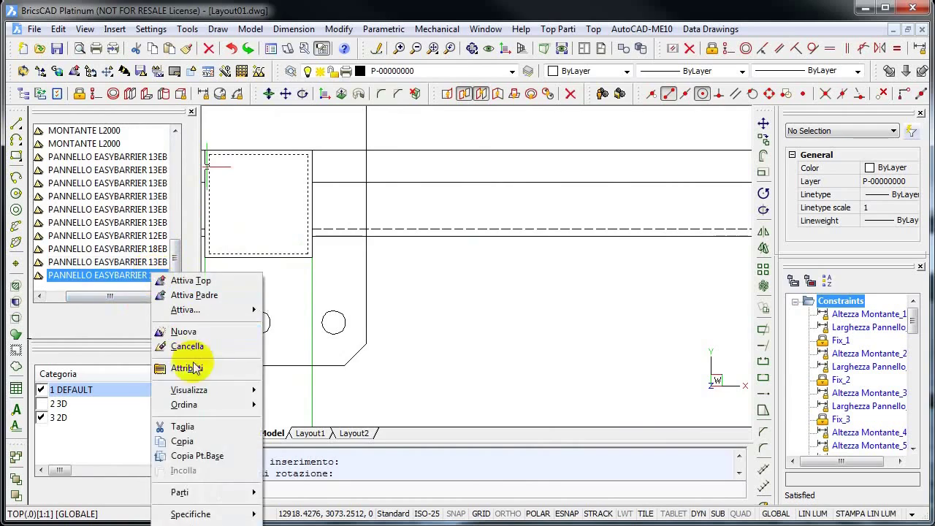
{"action": "left_click", "coordinate": [183, 365]}
{"action": "left_click_drag", "start_coordinate": [397, 21], "coordinate": [412, 45]}
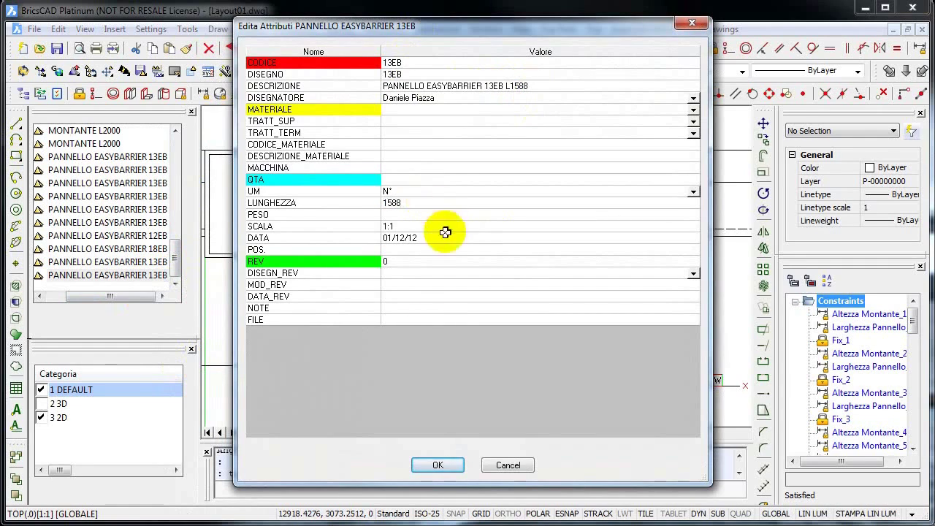
{"action": "left_click", "coordinate": [437, 466]}
{"action": "scroll", "coordinate": [512, 270], "scroll_direction": "down", "scroll_amount": 2}
{"action": "scroll", "coordinate": [584, 284], "scroll_direction": "down", "scroll_amount": 2}
{"action": "scroll", "coordinate": [475, 296], "scroll_direction": "down", "scroll_amount": 2}
Start a STRETCH around the panel end, then cancel the first attempt
{"action": "scroll", "coordinate": [486, 303], "scroll_direction": "down", "scroll_amount": 2}
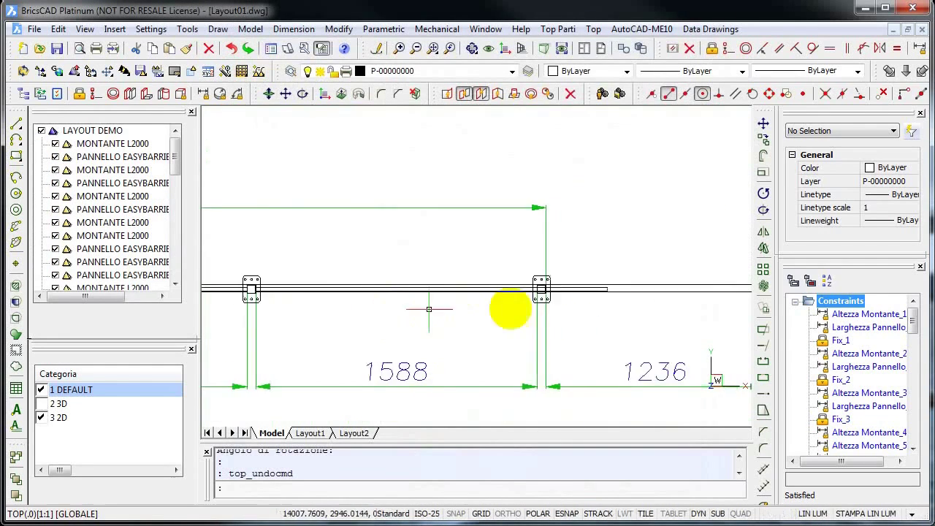
{"action": "scroll", "coordinate": [584, 292], "scroll_direction": "up", "scroll_amount": 5}
{"action": "scroll", "coordinate": [570, 279], "scroll_direction": "up", "scroll_amount": 1}
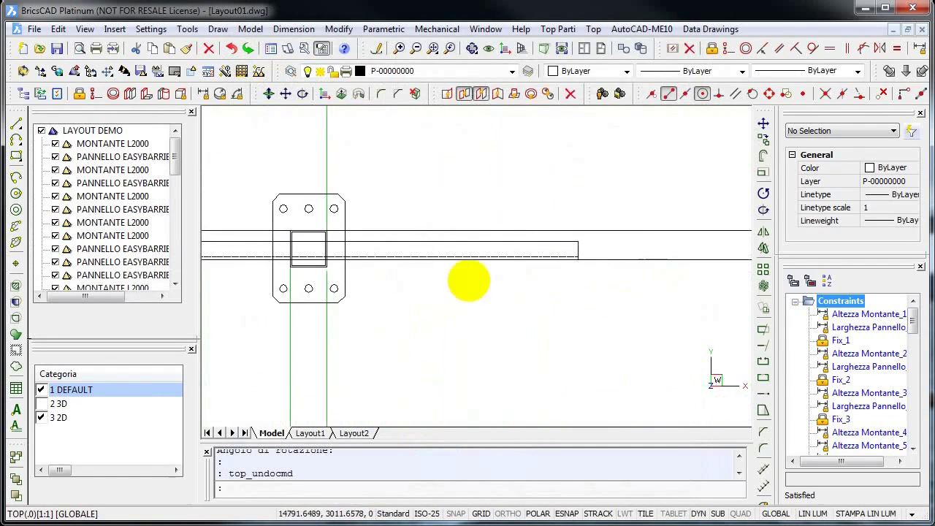
{"action": "left_click", "coordinate": [772, 346]}
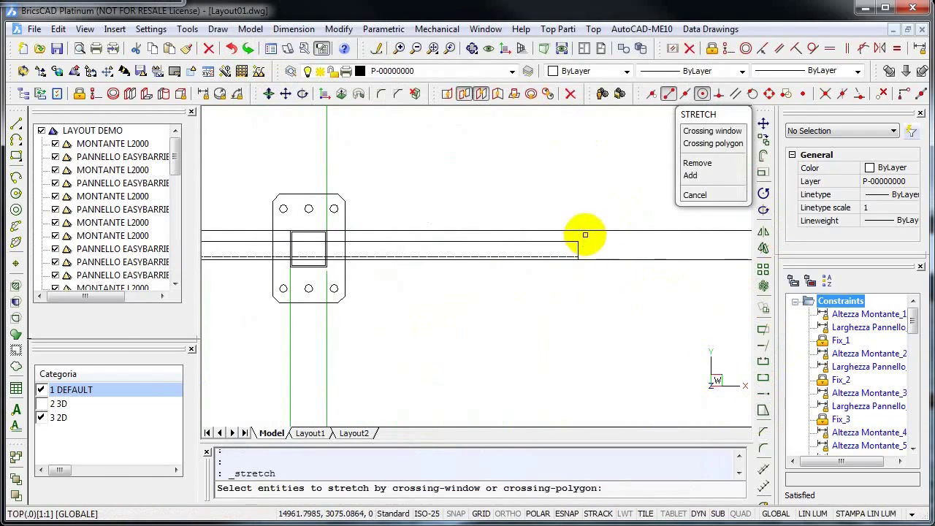
{"action": "left_click", "coordinate": [585, 234]}
{"action": "left_click", "coordinate": [569, 283]}
{"action": "key", "text": "Escape"}
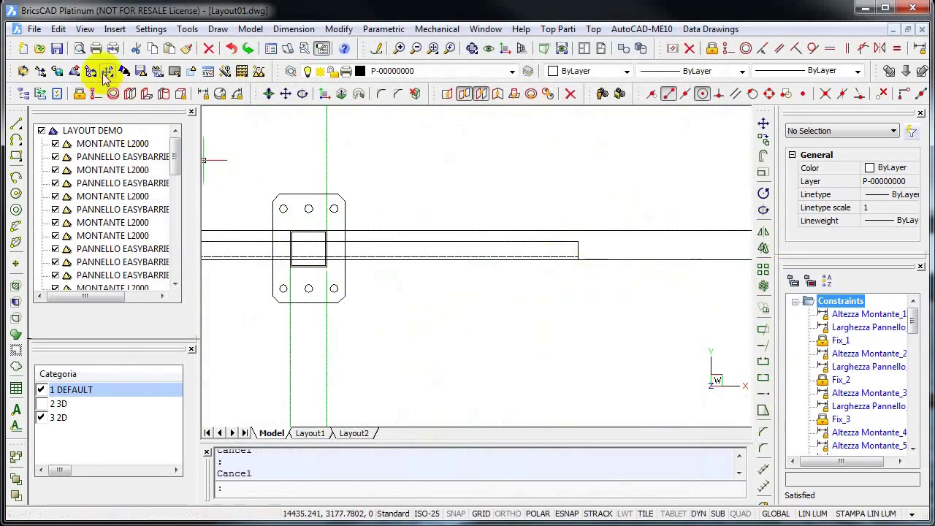
{"action": "left_click_drag", "start_coordinate": [174, 153], "coordinate": [94, 271]}
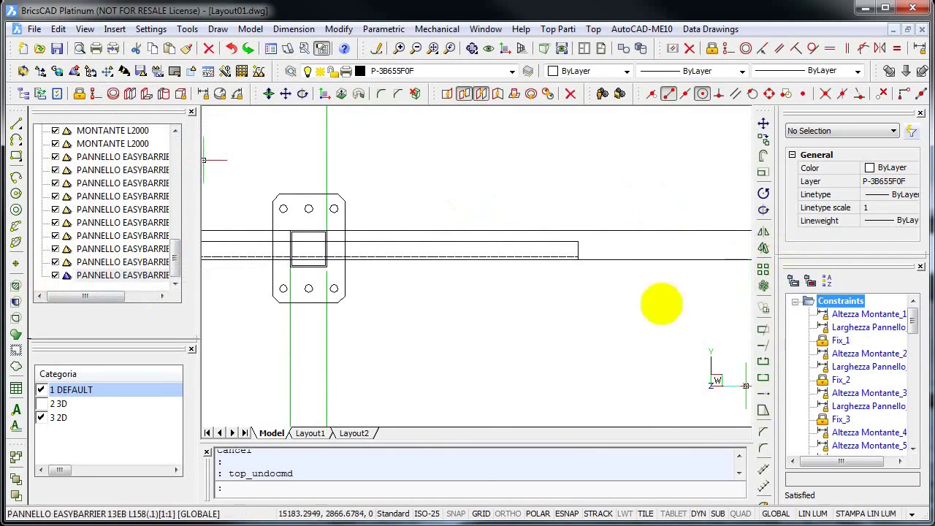
Stretch the 13EB panel end with a crossing window onto the neighbouring post's endpoint
{"action": "left_click", "coordinate": [574, 272]}
{"action": "left_click", "coordinate": [542, 189]}
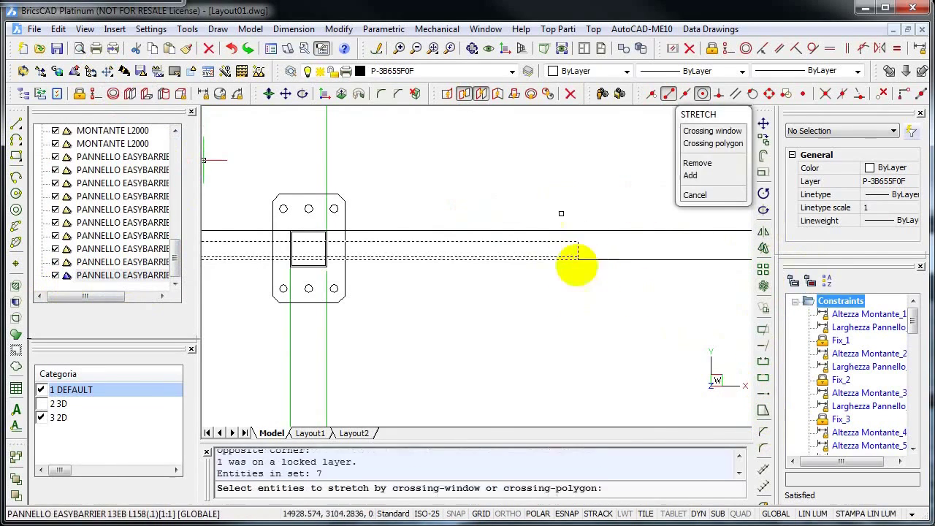
{"action": "key", "text": "Return"}
{"action": "left_click", "coordinate": [578, 250]}
{"action": "scroll", "coordinate": [308, 250], "scroll_direction": "up", "scroll_amount": 4}
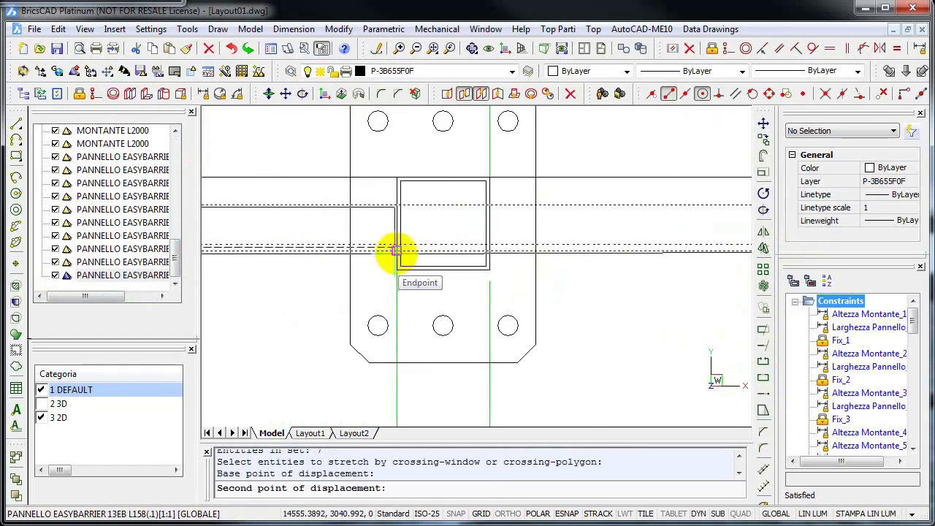
{"action": "scroll", "coordinate": [434, 259], "scroll_direction": "down", "scroll_amount": 3}
{"action": "scroll", "coordinate": [463, 250], "scroll_direction": "down", "scroll_amount": 3}
{"action": "left_click", "coordinate": [536, 234]}
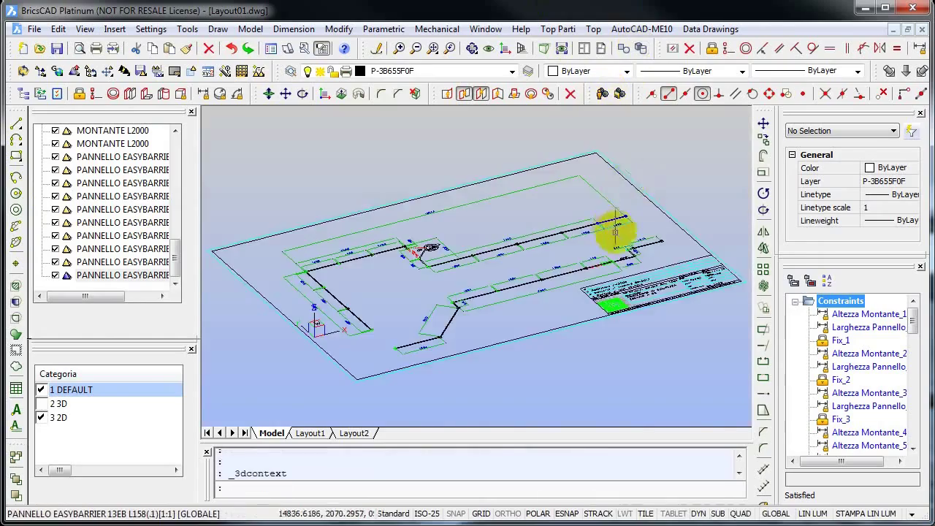
Show the 2 3D category and change the Larghezza Pannello constraint from 1984 to 1588
{"action": "left_click", "coordinate": [44, 404]}
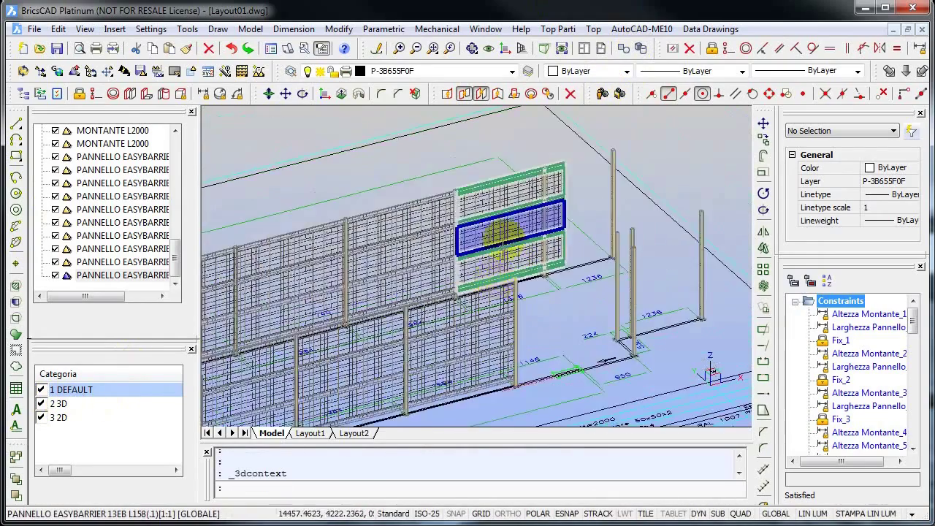
{"action": "scroll", "coordinate": [876, 372], "scroll_direction": "down", "scroll_amount": 10}
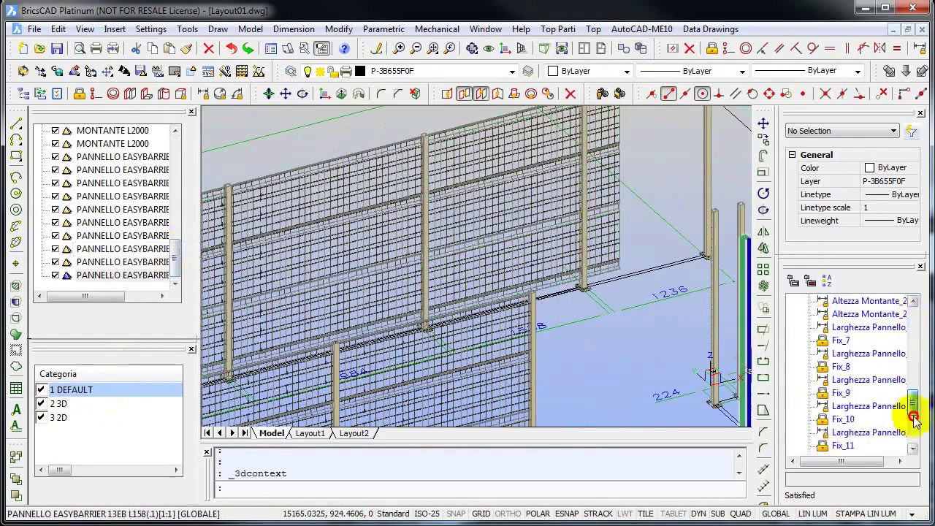
{"action": "left_click", "coordinate": [869, 432]}
{"action": "left_click", "coordinate": [902, 466]}
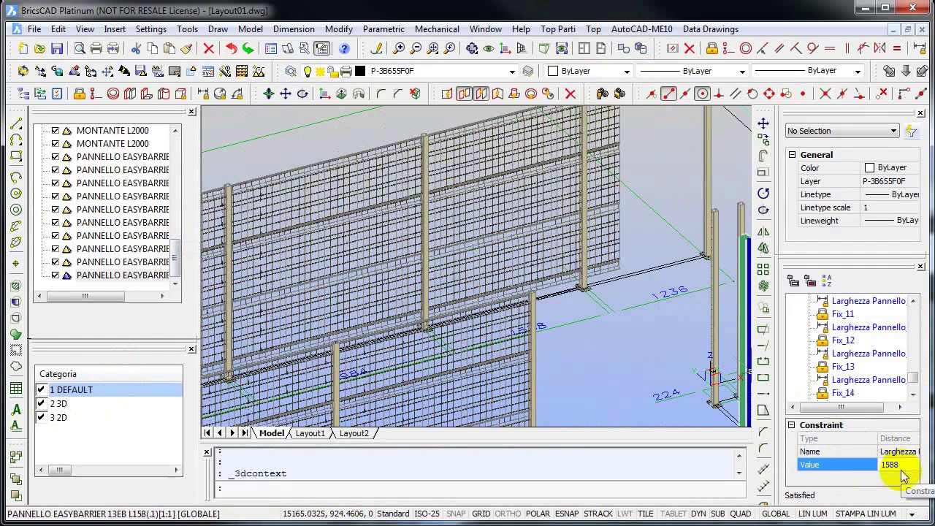
{"action": "key", "text": "Return"}
Orbit the resized panel in 3D, then return to the 2D layout plan
{"action": "scroll", "coordinate": [539, 183], "scroll_direction": "down", "scroll_amount": 2}
{"action": "scroll", "coordinate": [535, 235], "scroll_direction": "down", "scroll_amount": 2}
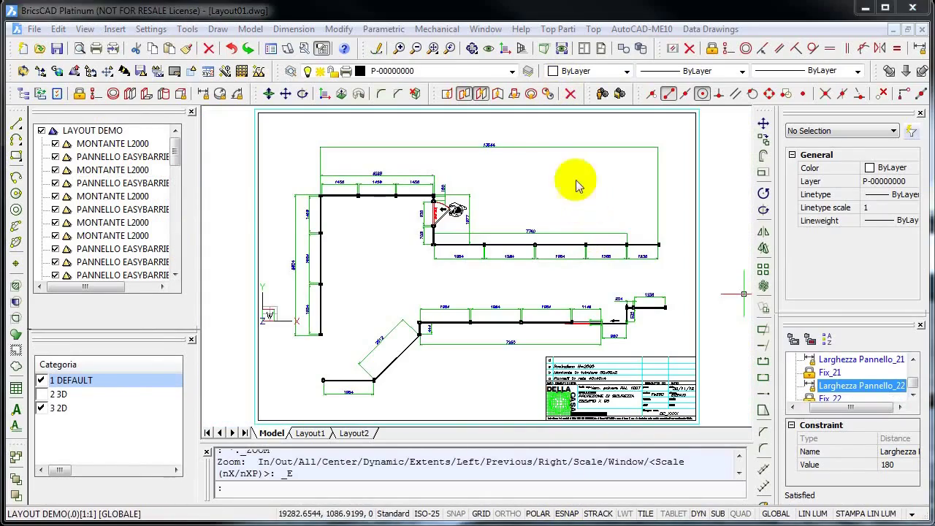
{"action": "left_click", "coordinate": [557, 187]}
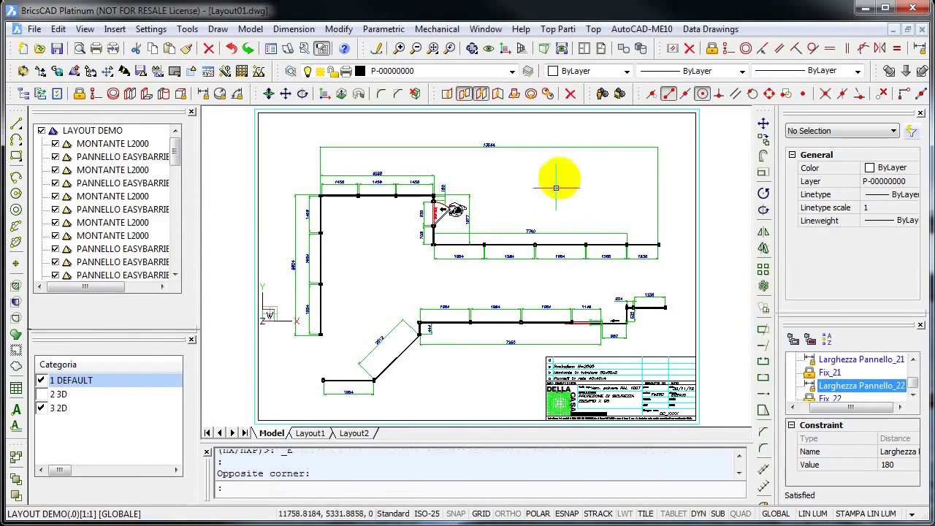
{"action": "left_click", "coordinate": [643, 51]}
{"action": "left_click", "coordinate": [51, 394]}
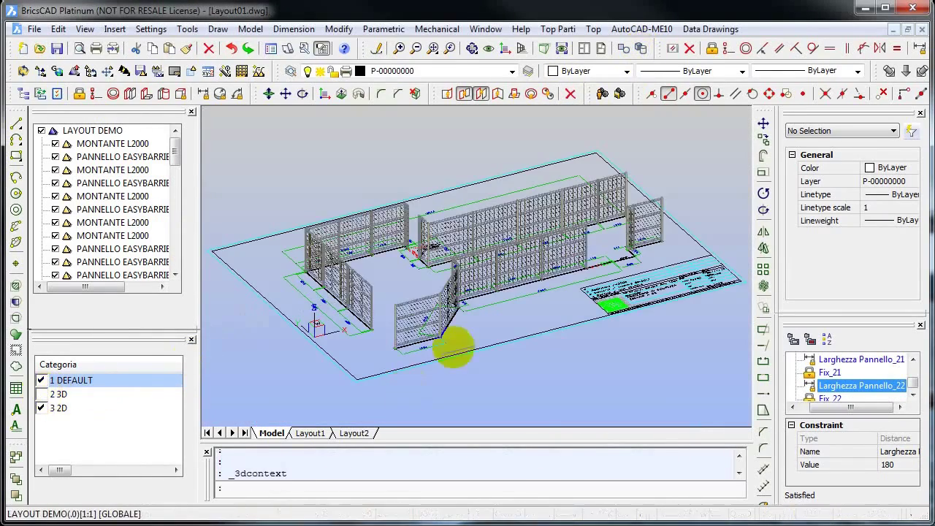
{"action": "mouse_move", "coordinate": [542, 228]}
{"action": "middle_mouse_down", "text": "shift"}
{"action": "mouse_move", "coordinate": [627, 227]}
{"action": "mouse_move", "coordinate": [482, 233]}
{"action": "middle_mouse_up", "text": "shift"}
{"action": "scroll", "coordinate": [626, 226], "scroll_direction": "up", "scroll_amount": 5}
{"action": "right_click", "coordinate": [493, 225]}
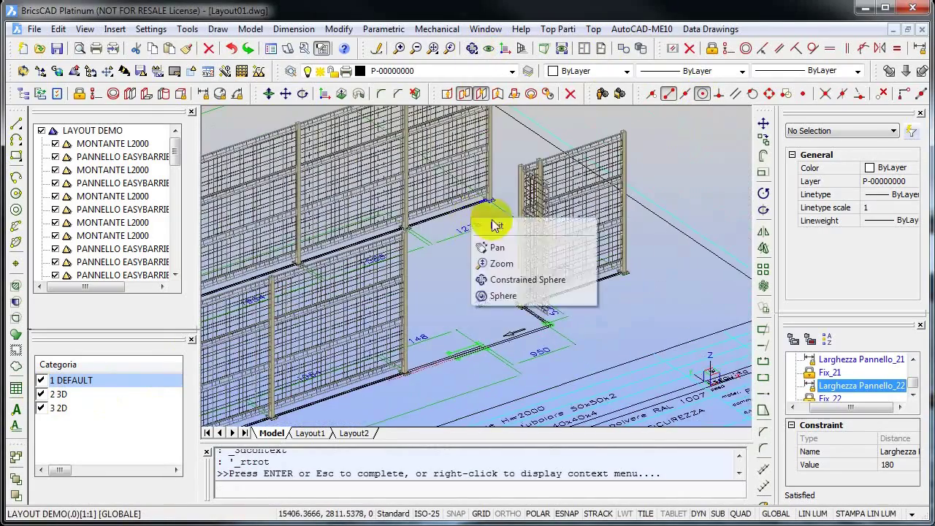
{"action": "key", "text": "Escape"}
{"action": "left_click", "coordinate": [626, 50]}
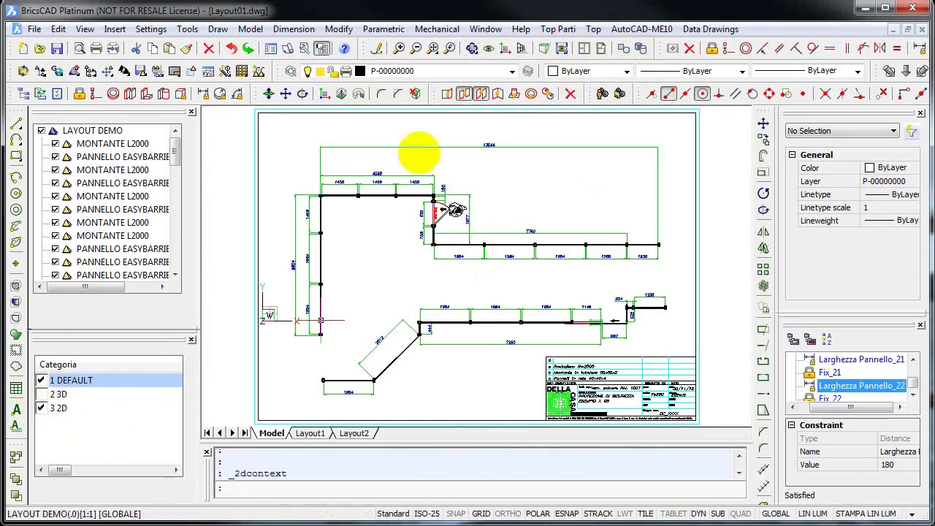
{"action": "left_click", "coordinate": [602, 95]}
Place the PORTA SCORREVOLE sliding door at the circle centre with its rotation set
{"action": "left_click", "coordinate": [355, 160]}
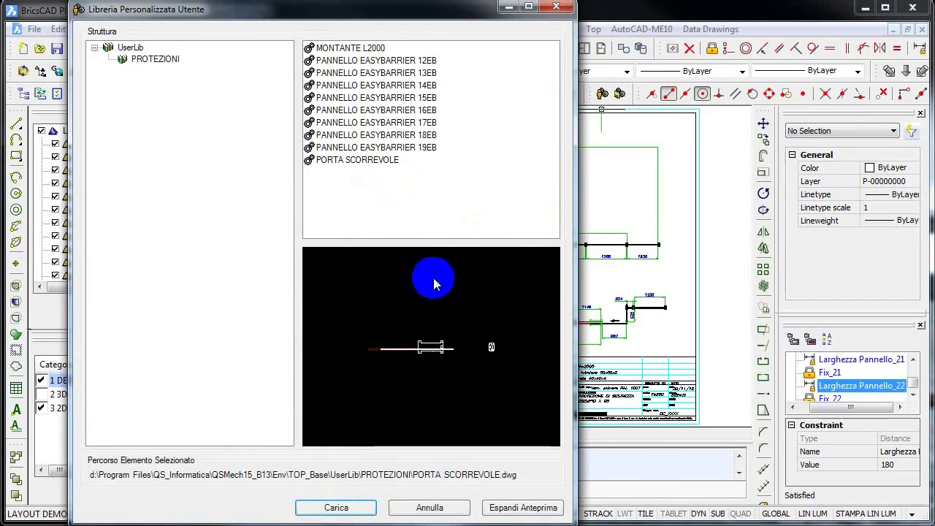
{"action": "left_click", "coordinate": [355, 511]}
{"action": "scroll", "coordinate": [577, 336], "scroll_direction": "up", "scroll_amount": 3}
{"action": "scroll", "coordinate": [548, 300], "scroll_direction": "up", "scroll_amount": 3}
{"action": "scroll", "coordinate": [507, 281], "scroll_direction": "up", "scroll_amount": 2}
{"action": "scroll", "coordinate": [501, 285], "scroll_direction": "up", "scroll_amount": 3}
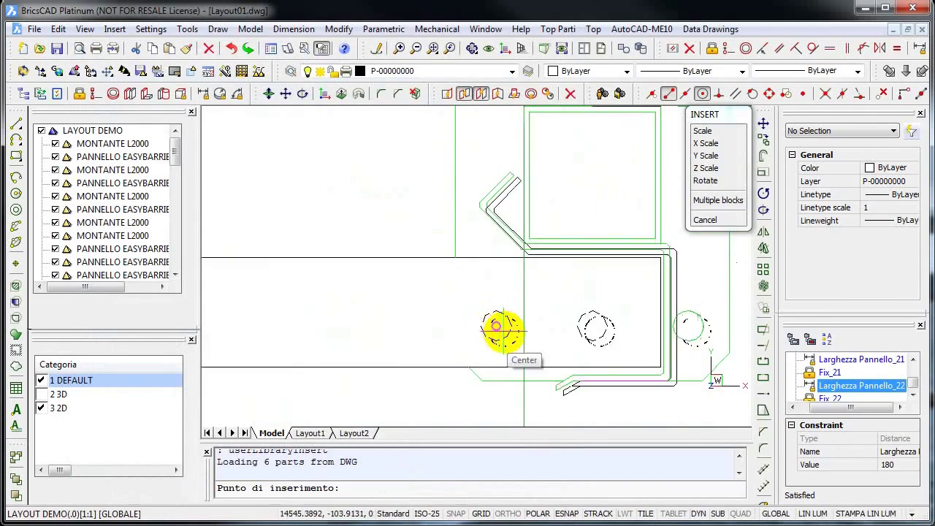
{"action": "left_click", "coordinate": [500, 328]}
{"action": "left_click", "coordinate": [640, 323]}
{"action": "left_click", "coordinate": [428, 507]}
Switch to 3D and pan along the mesh panels to check the door
{"action": "scroll", "coordinate": [409, 230], "scroll_direction": "up", "scroll_amount": 5}
{"action": "scroll", "coordinate": [517, 229], "scroll_direction": "down", "scroll_amount": 2}
{"action": "scroll", "coordinate": [560, 132], "scroll_direction": "down", "scroll_amount": 2}
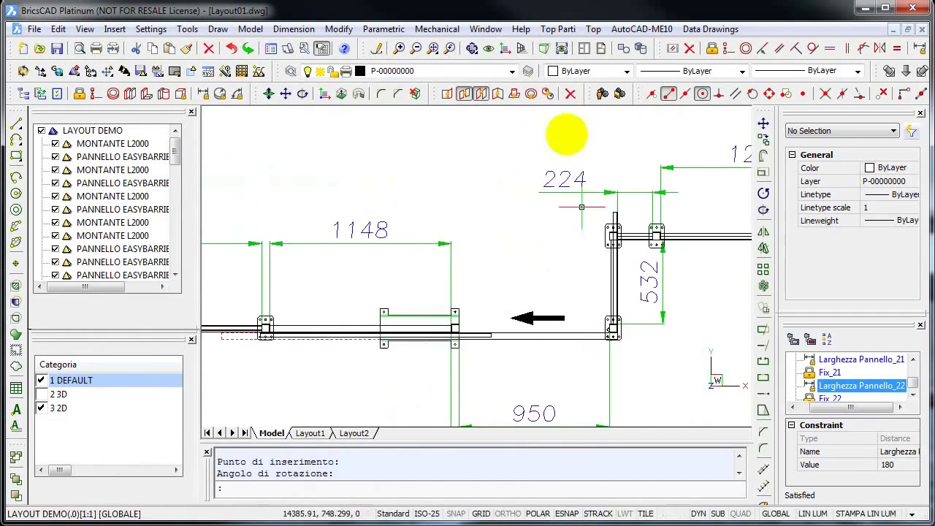
{"action": "left_click", "coordinate": [639, 45]}
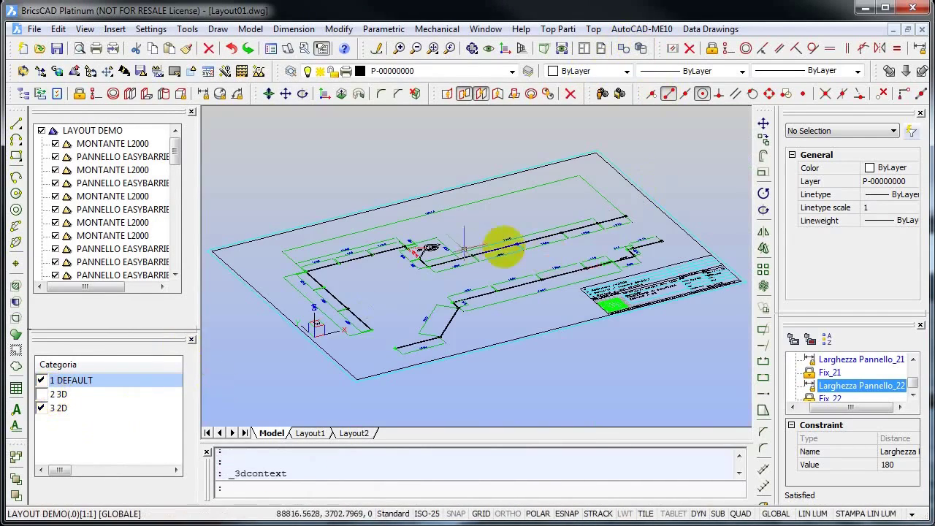
{"action": "scroll", "coordinate": [504, 249], "scroll_direction": "up", "scroll_amount": 5}
{"action": "scroll", "coordinate": [555, 220], "scroll_direction": "up", "scroll_amount": 2}
{"action": "mouse_move", "coordinate": [568, 209]}
{"action": "middle_mouse_down"}
{"action": "mouse_move", "coordinate": [546, 223]}
{"action": "mouse_move", "coordinate": [526, 277]}
{"action": "middle_mouse_up"}
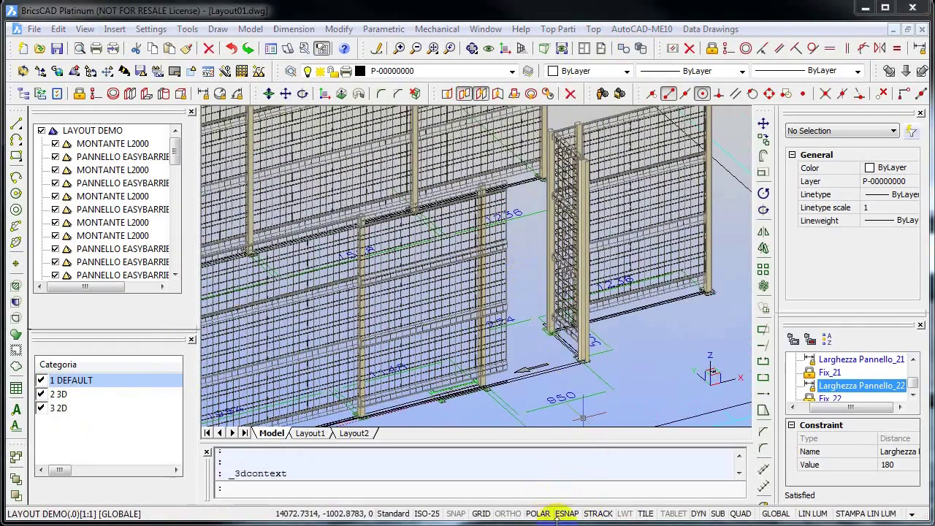
Insert the PORTA door at the post endpoint with its swing rotation set
{"action": "scroll", "coordinate": [540, 175], "scroll_direction": "up", "scroll_amount": 2}
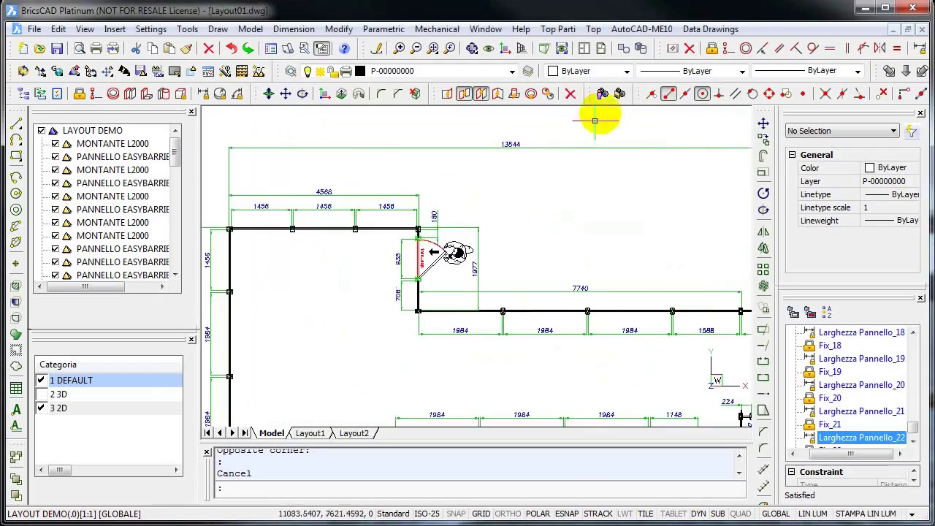
{"action": "left_click", "coordinate": [602, 93]}
{"action": "left_click", "coordinate": [331, 159]}
{"action": "double_click", "coordinate": [444, 340]}
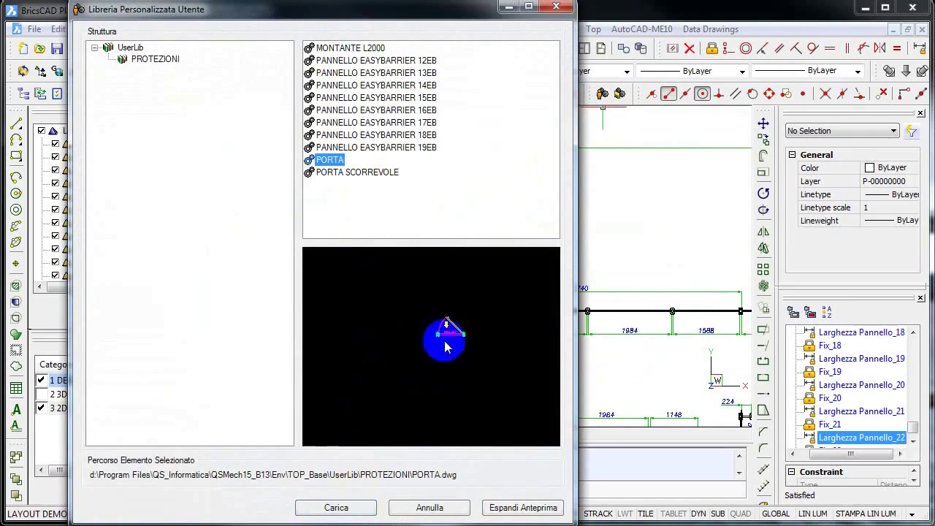
{"action": "scroll", "coordinate": [410, 255], "scroll_direction": "up", "scroll_amount": 3}
{"action": "scroll", "coordinate": [428, 244], "scroll_direction": "up", "scroll_amount": 3}
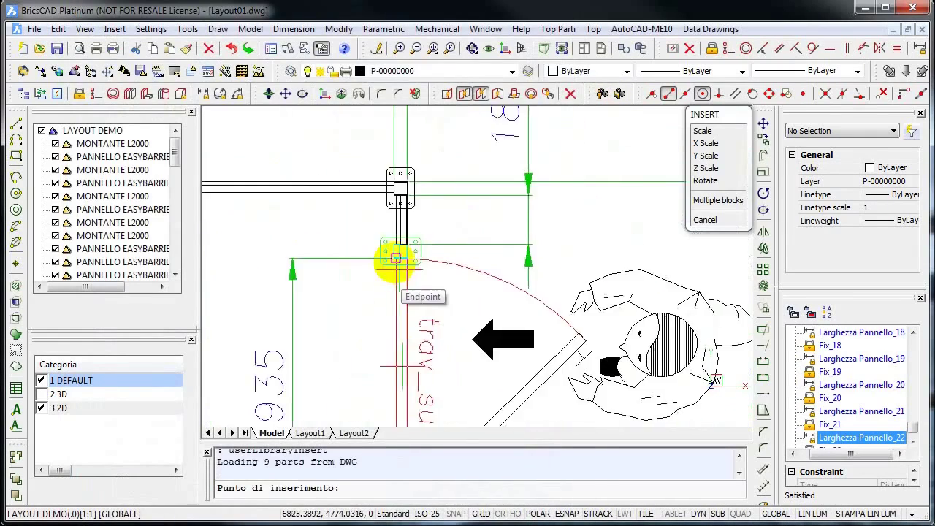
{"action": "scroll", "coordinate": [392, 261], "scroll_direction": "up", "scroll_amount": 2}
{"action": "left_click", "coordinate": [395, 256]}
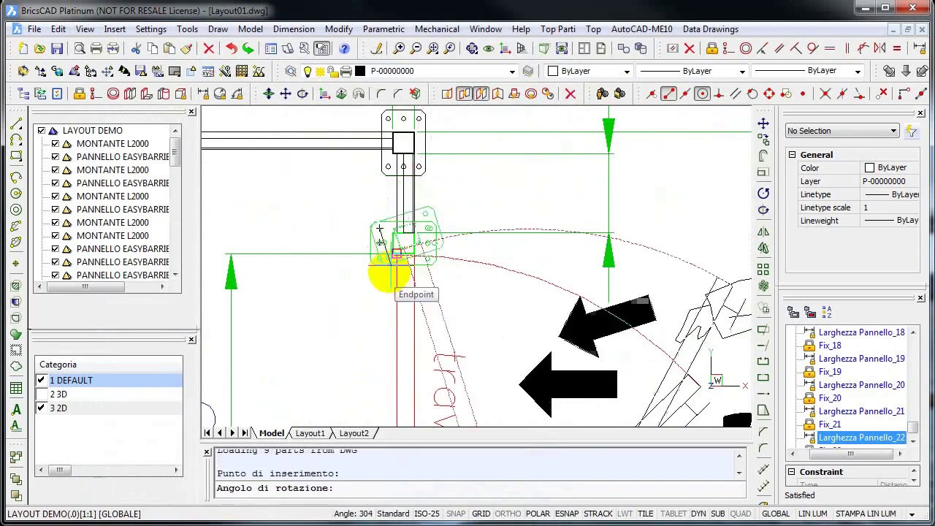
{"action": "left_click", "coordinate": [386, 288]}
{"action": "left_click", "coordinate": [439, 507]}
{"action": "scroll", "coordinate": [526, 215], "scroll_direction": "down", "scroll_amount": 3}
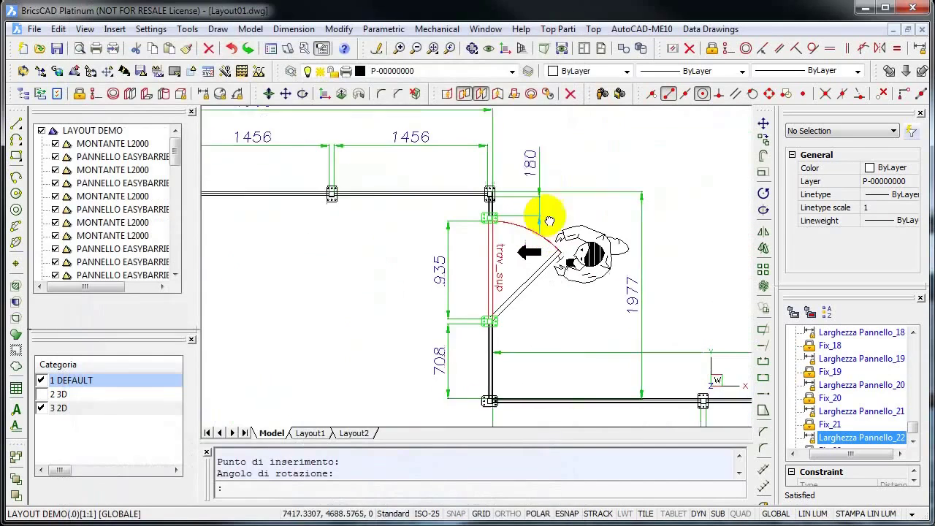
{"action": "scroll", "coordinate": [539, 215], "scroll_direction": "down", "scroll_amount": 1}
Show the 2 3D panels in the 3D context and orbit to view the door opening
{"action": "left_click", "coordinate": [640, 48]}
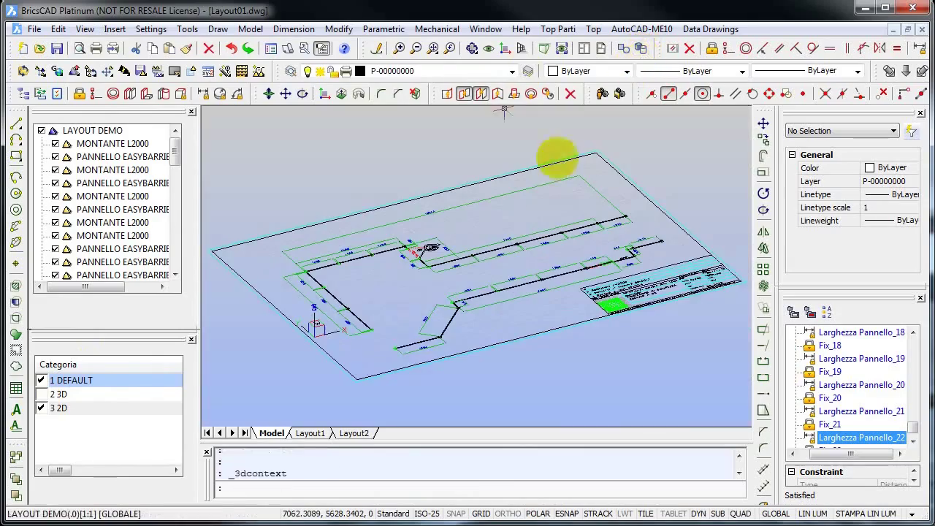
{"action": "left_click", "coordinate": [42, 395]}
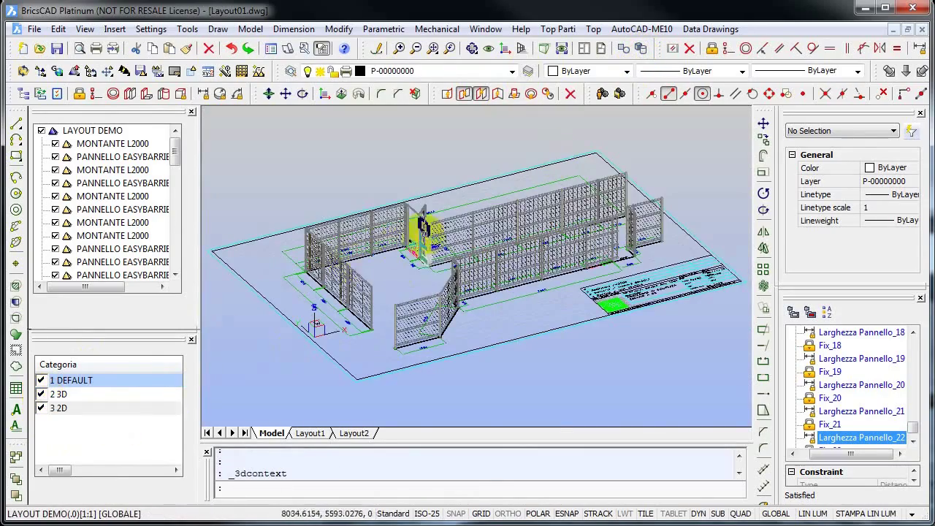
{"action": "scroll", "coordinate": [475, 211], "scroll_direction": "up", "scroll_amount": 5}
{"action": "left_click", "coordinate": [473, 48]}
{"action": "mouse_move", "coordinate": [464, 271]}
{"action": "left_mouse_down"}
{"action": "mouse_move", "coordinate": [530, 281]}
{"action": "mouse_move", "coordinate": [547, 258]}
{"action": "mouse_move", "coordinate": [558, 261]}
{"action": "left_mouse_up"}
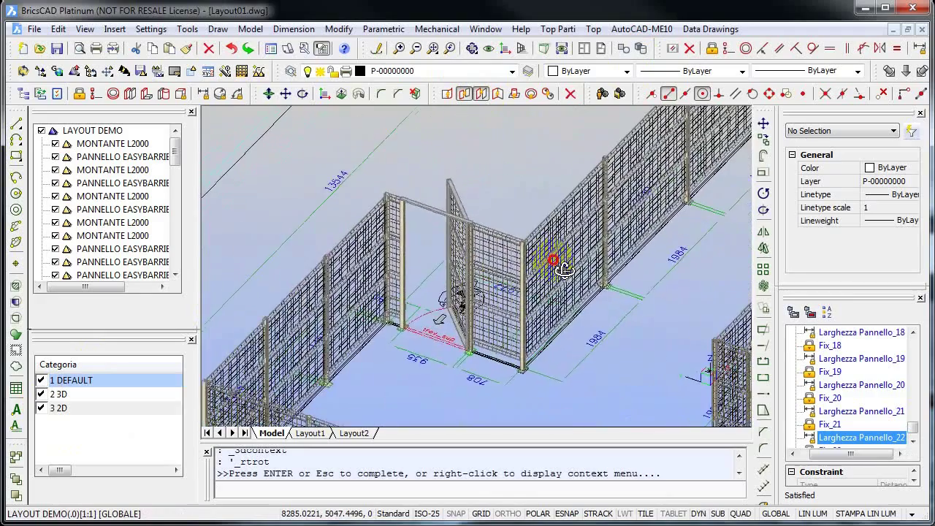
{"action": "right_click", "coordinate": [511, 198]}
{"action": "left_click", "coordinate": [521, 213]}
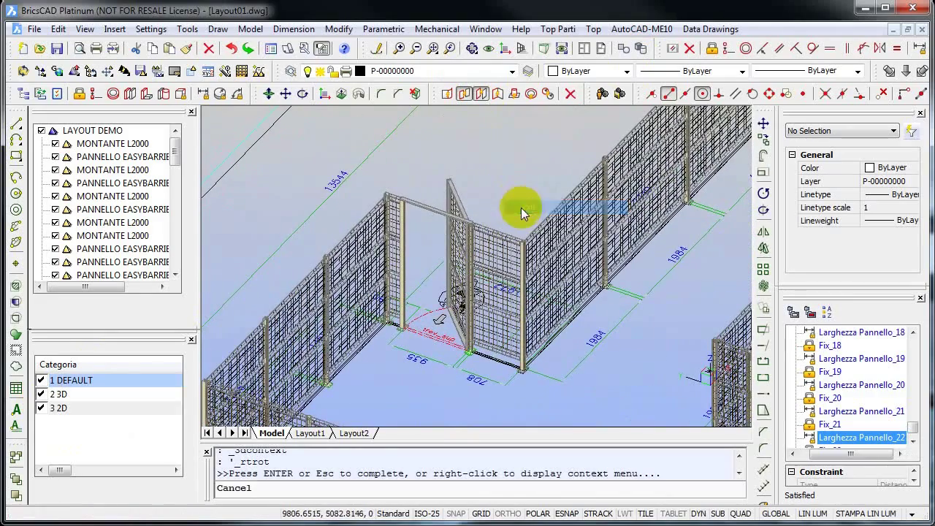
Undo back to the plan view and zoom-window around the barrier layout
{"action": "left_click", "coordinate": [912, 442]}
{"action": "scroll", "coordinate": [915, 427], "scroll_direction": "down", "scroll_amount": 2}
{"action": "left_click", "coordinate": [902, 425]}
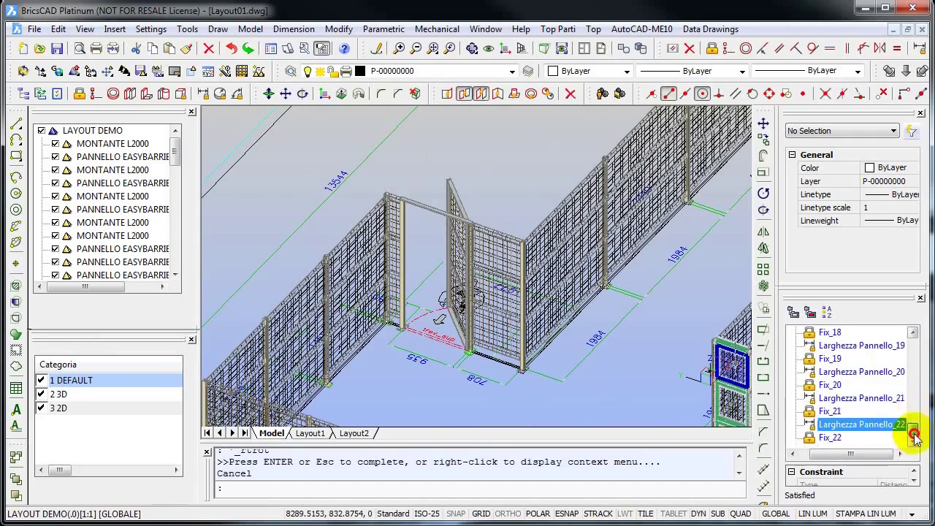
{"action": "key", "text": "ctrl+z"}
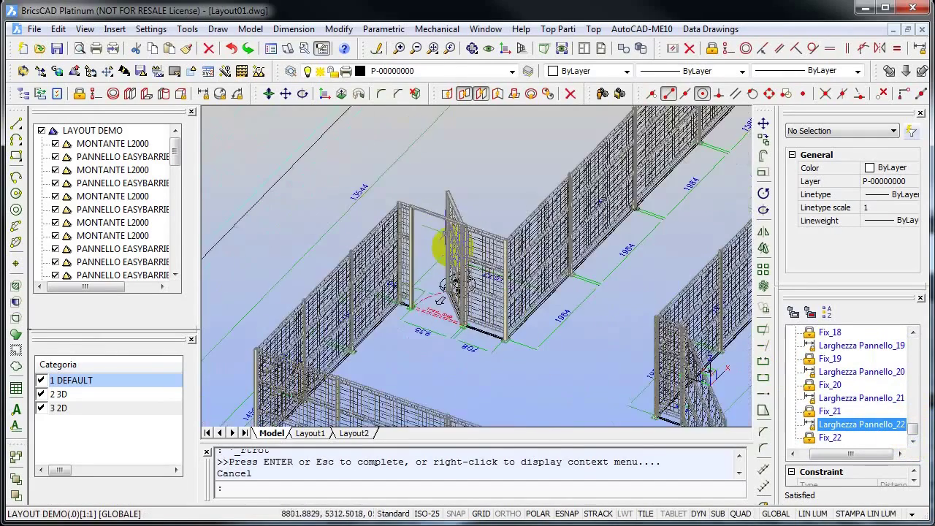
{"action": "left_click", "coordinate": [552, 196]}
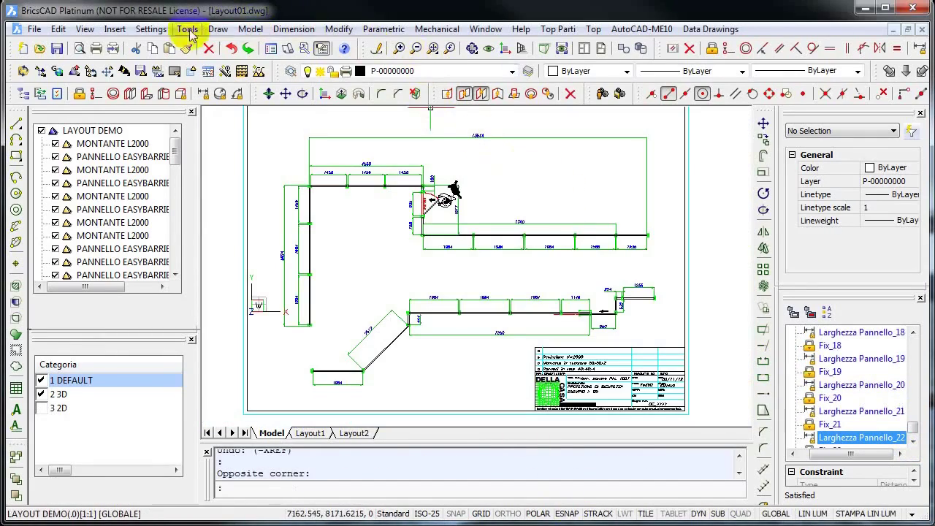
Inspect the ESEMPIO X QS xref in the resized Drawing Explorer, close it, and show the 2D category
{"action": "left_click", "coordinate": [187, 29]}
{"action": "left_click", "coordinate": [373, 252]}
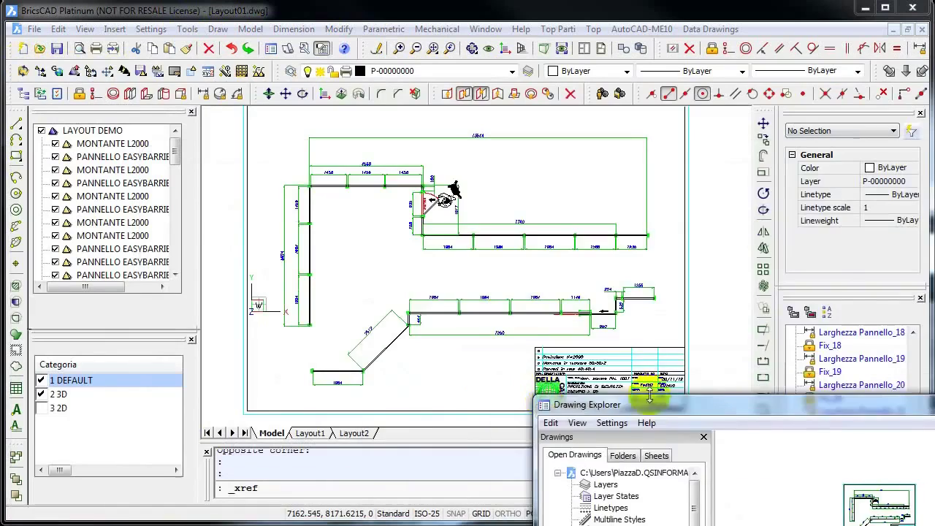
{"action": "left_click_drag", "start_coordinate": [48, 82], "coordinate": [394, 125]}
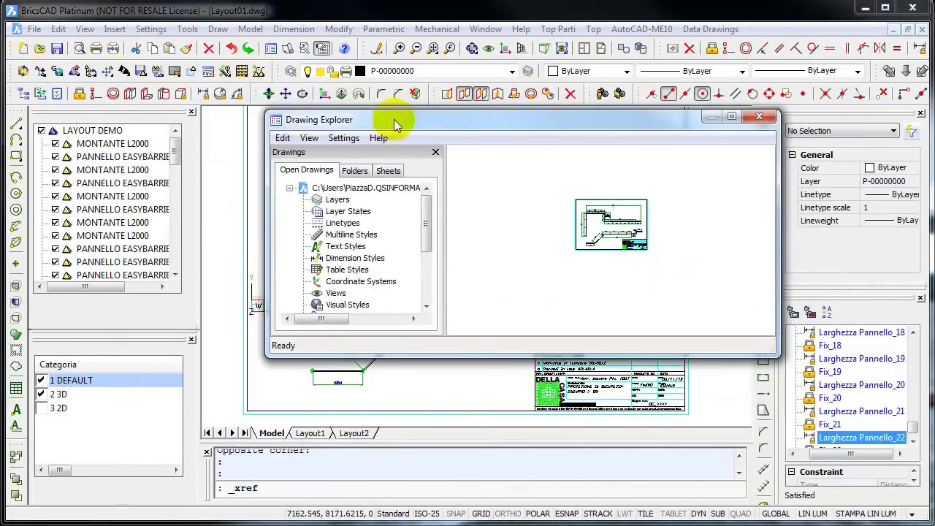
{"action": "left_click_drag", "start_coordinate": [780, 356], "coordinate": [887, 500]}
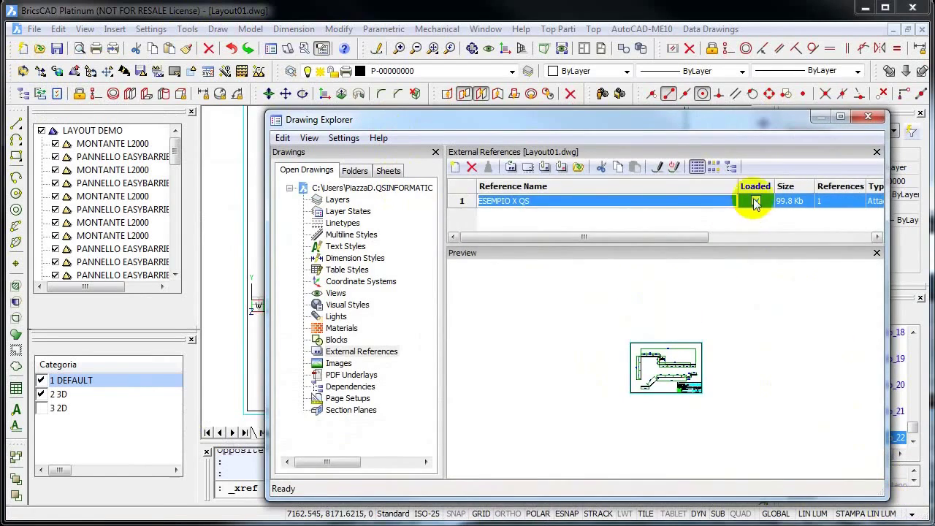
{"action": "left_click", "coordinate": [867, 116]}
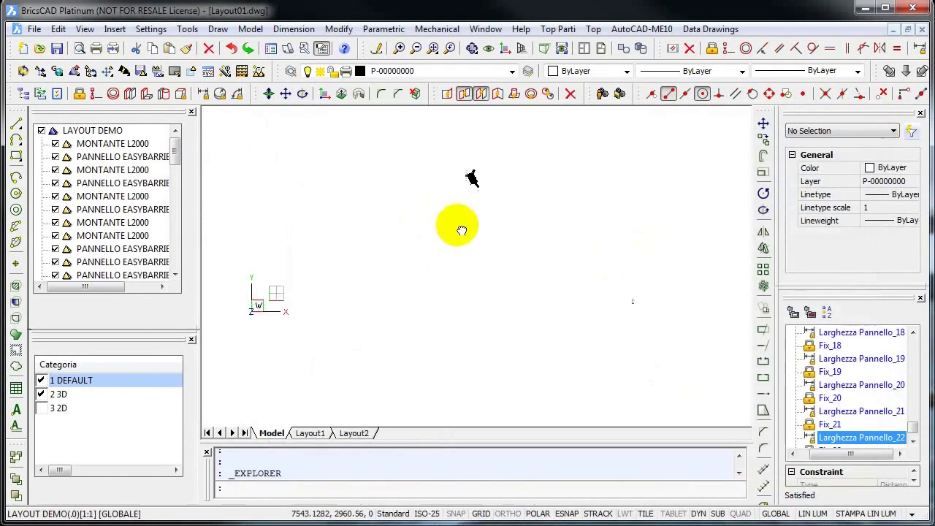
{"action": "left_click", "coordinate": [41, 408]}
Place the TAB-A0 title-block frame at the accepted scale around the plan, then view it isometrically
{"action": "scroll", "coordinate": [468, 256], "scroll_direction": "down", "scroll_amount": 2}
{"action": "scroll", "coordinate": [469, 254], "scroll_direction": "down", "scroll_amount": 2}
{"action": "left_click", "coordinate": [177, 71]}
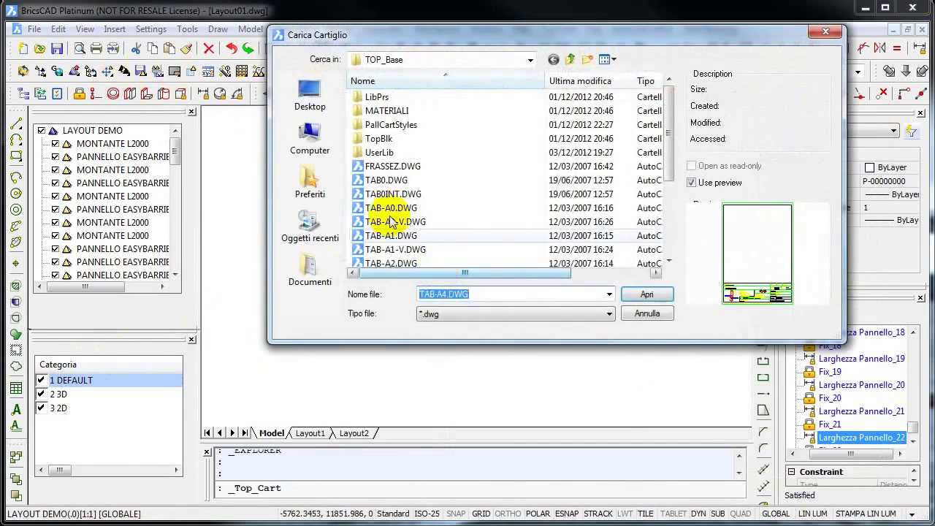
{"action": "left_click", "coordinate": [391, 212]}
{"action": "left_click", "coordinate": [646, 294]}
{"action": "left_click", "coordinate": [434, 329]}
{"action": "scroll", "coordinate": [482, 292], "scroll_direction": "down", "scroll_amount": 2}
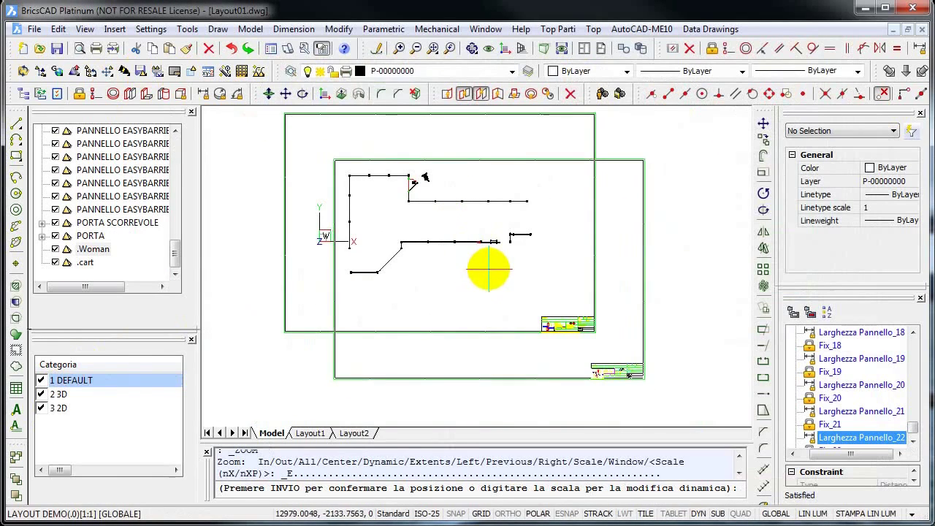
{"action": "left_click", "coordinate": [488, 268]}
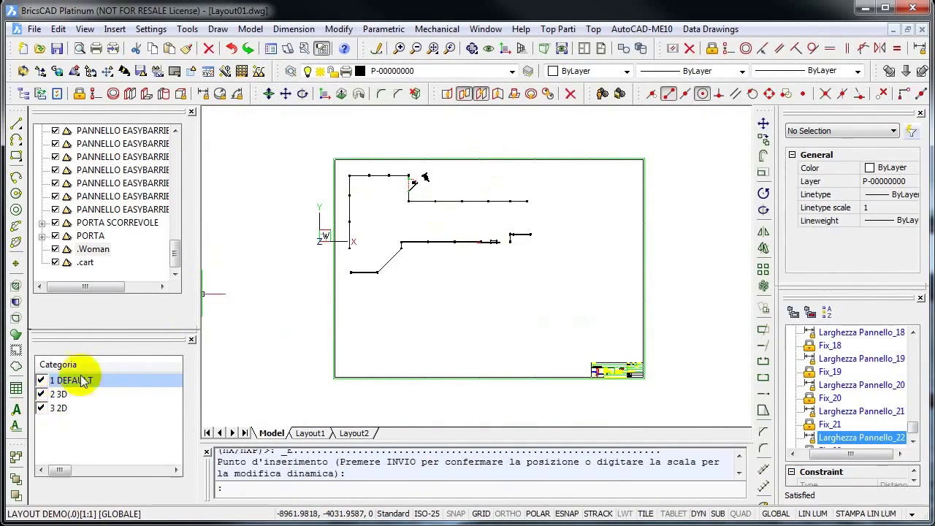
{"action": "left_click", "coordinate": [638, 49]}
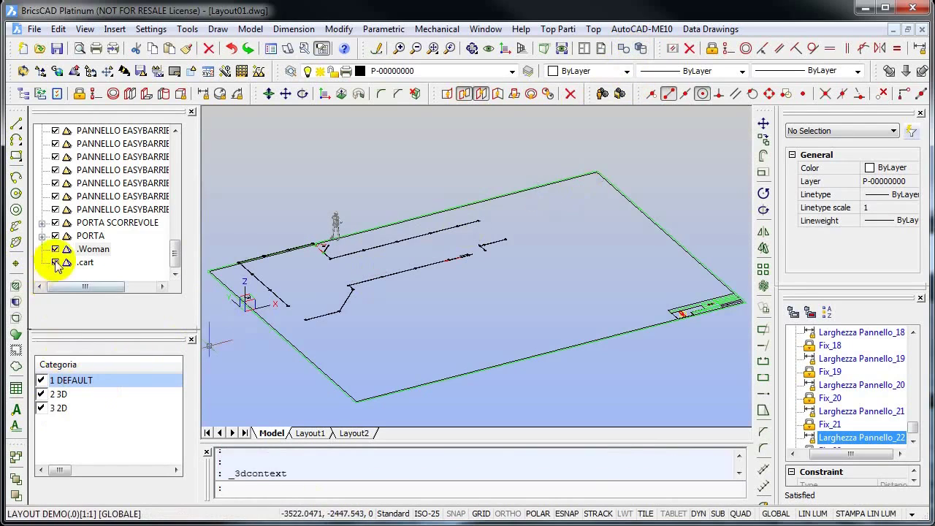
Hide the .cart title block and 2D plan lines, leaving only the 3D fence panels visible
{"action": "left_click", "coordinate": [56, 263]}
{"action": "left_click", "coordinate": [42, 395]}
{"action": "left_click", "coordinate": [42, 395]}
{"action": "left_click", "coordinate": [42, 408]}
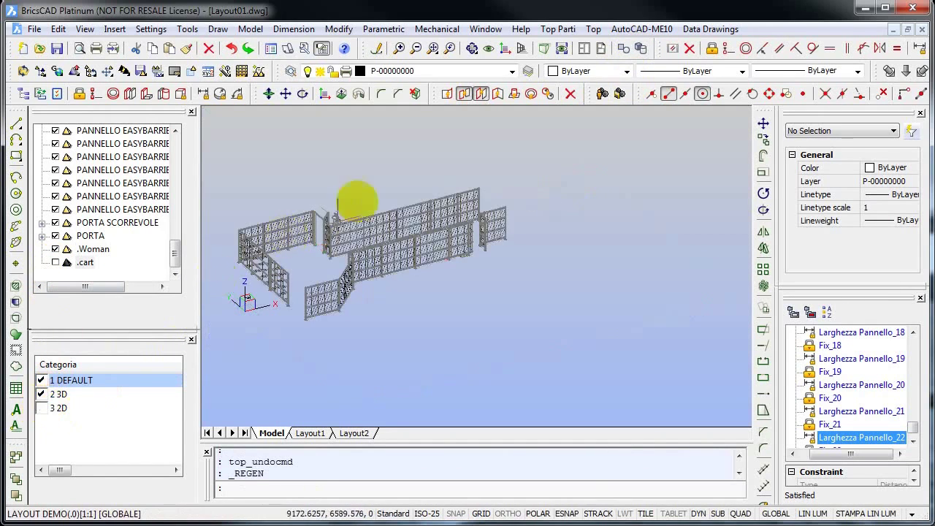
{"action": "scroll", "coordinate": [423, 195], "scroll_direction": "up", "scroll_amount": 2}
{"action": "scroll", "coordinate": [484, 192], "scroll_direction": "up", "scroll_amount": 2}
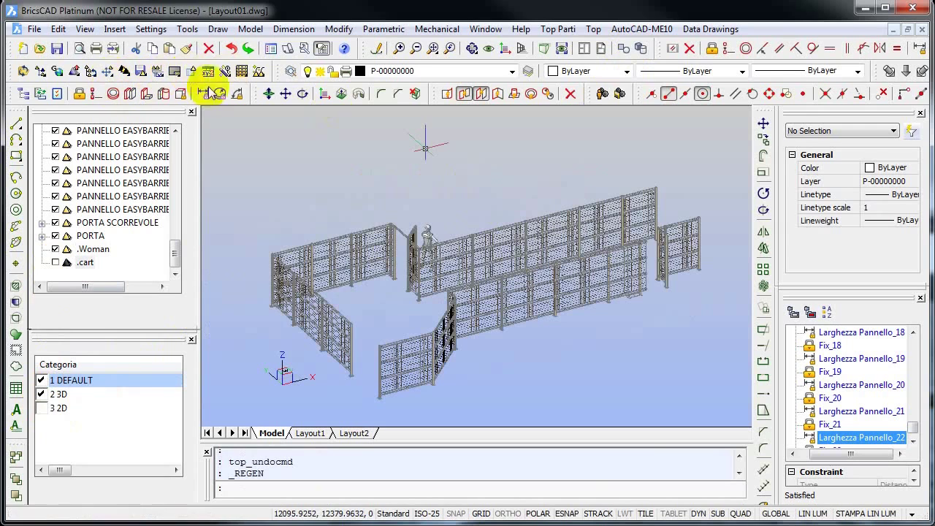
Create a Flatshot block of the 3D fences at default scale, then window-select the copy
{"action": "left_click", "coordinate": [249, 30]}
{"action": "left_click", "coordinate": [276, 148]}
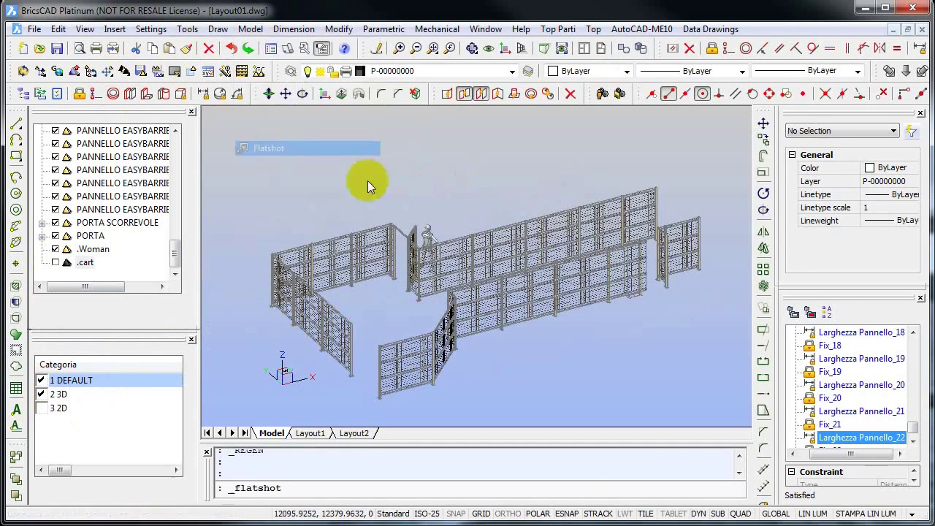
{"action": "left_click", "coordinate": [700, 422]}
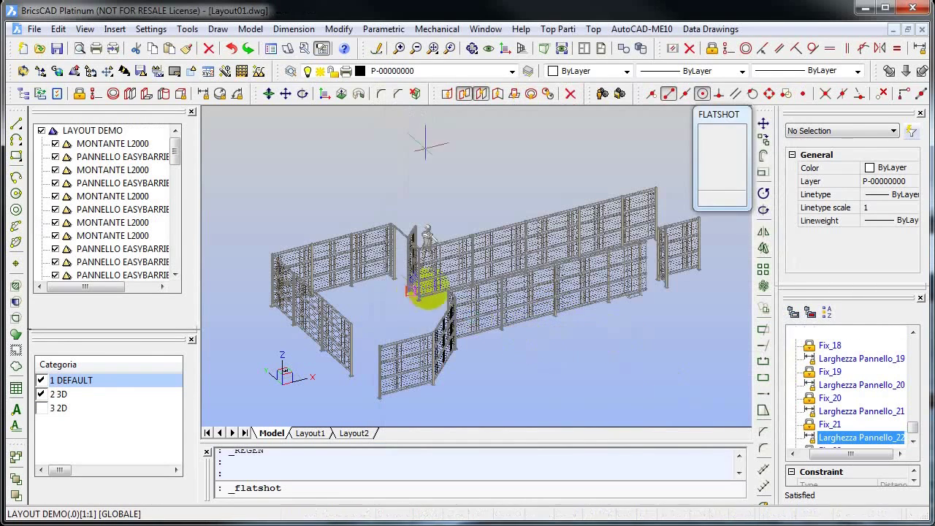
{"action": "scroll", "coordinate": [599, 365], "scroll_direction": "down", "scroll_amount": 5}
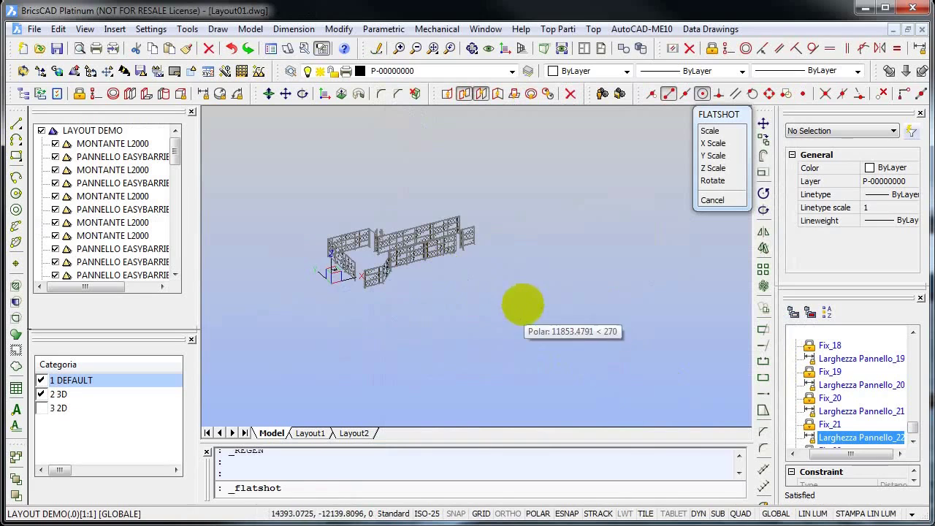
{"action": "left_click", "coordinate": [523, 305]}
{"action": "key", "text": "Return"}
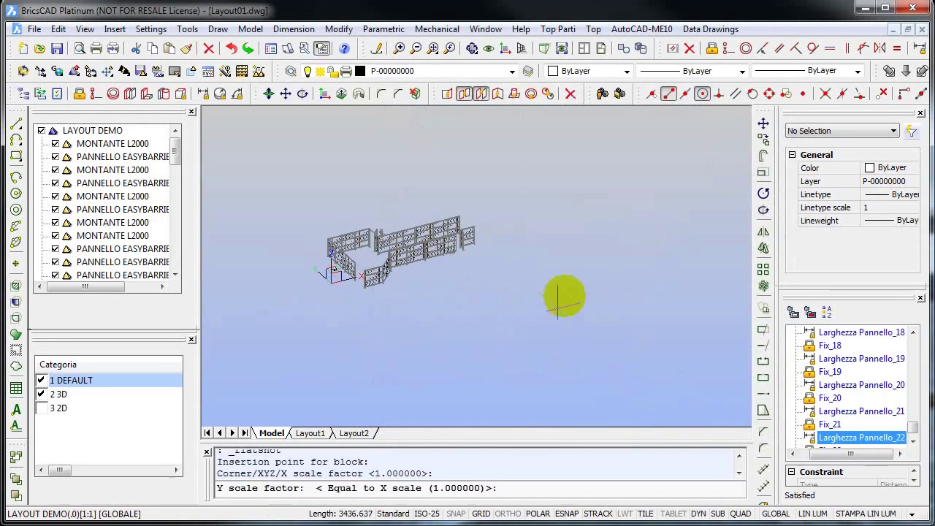
{"action": "key", "text": "Return"}
{"action": "key", "text": "Return"}
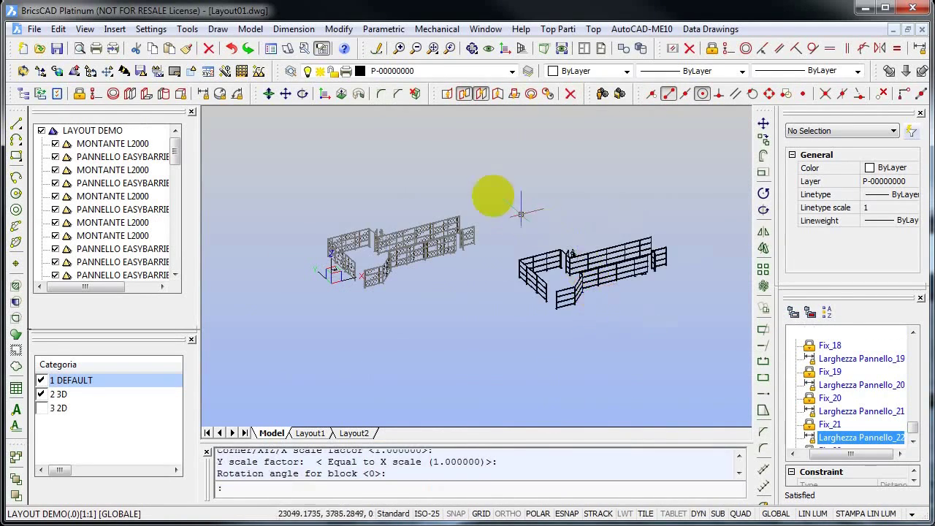
{"action": "left_click", "coordinate": [500, 192]}
{"action": "left_click", "coordinate": [683, 338]}
Erase the flatshot copy and return to the 2D plan view with 3D panels hidden
{"action": "key", "text": "Delete"}
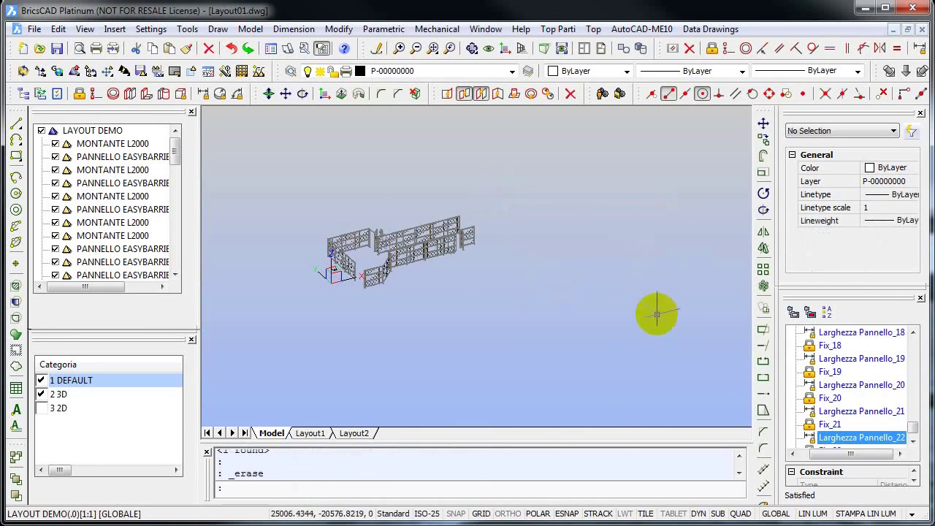
{"action": "left_click", "coordinate": [37, 408]}
{"action": "left_click", "coordinate": [42, 394]}
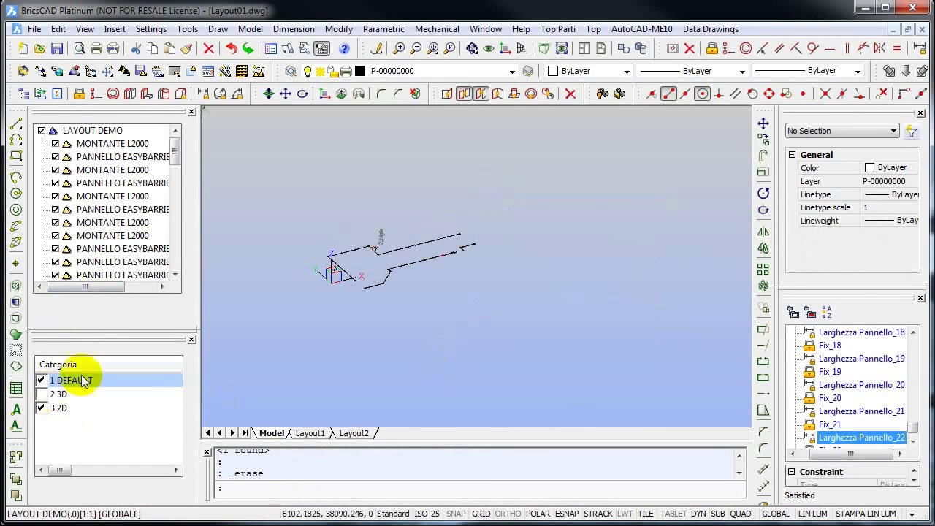
{"action": "left_click", "coordinate": [627, 53]}
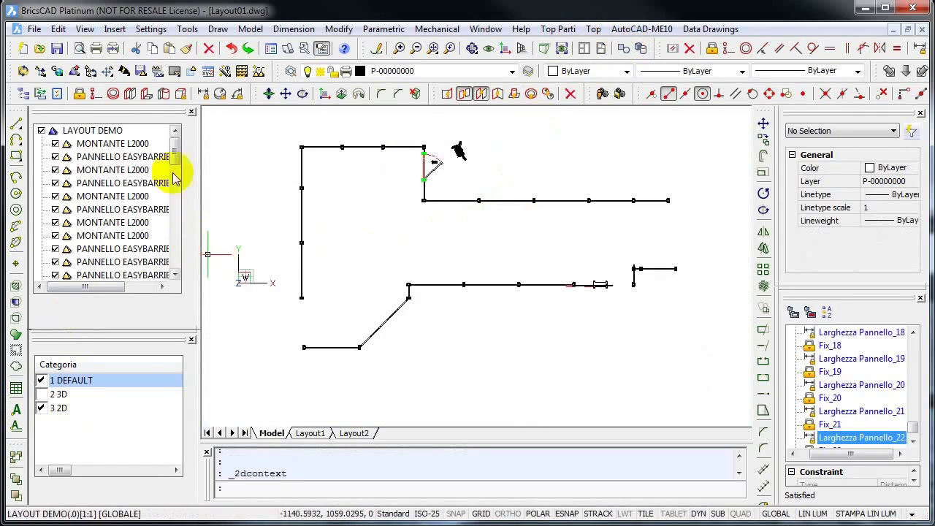
Turn the .cart title-block frame back on and bring up the Insert Block dialog
{"action": "left_click_drag", "start_coordinate": [175, 165], "coordinate": [176, 267]}
{"action": "left_click", "coordinate": [56, 261]}
{"action": "scroll", "coordinate": [511, 219], "scroll_direction": "down", "scroll_amount": 3}
{"action": "scroll", "coordinate": [511, 219], "scroll_direction": "down", "scroll_amount": 2}
{"action": "left_click", "coordinate": [114, 29]}
{"action": "left_click", "coordinate": [125, 42]}
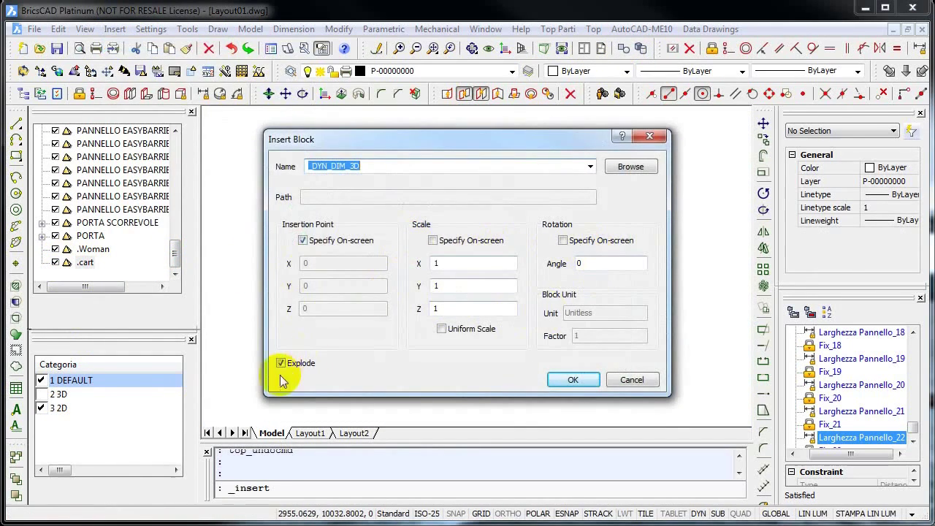
Insert the A$CFLATSHOT_2D48 flatshot block at the frame's lower right
{"action": "left_click", "coordinate": [588, 168]}
{"action": "left_click", "coordinate": [537, 190]}
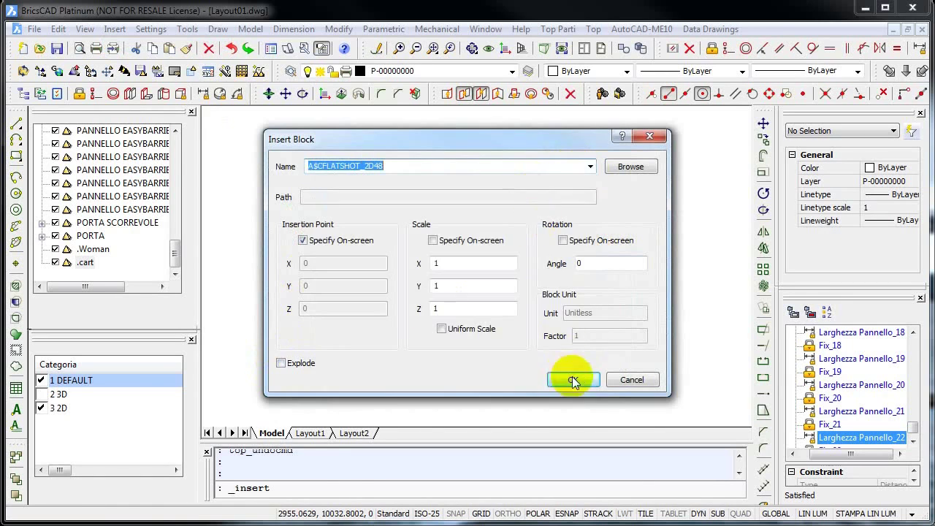
{"action": "left_click", "coordinate": [571, 379]}
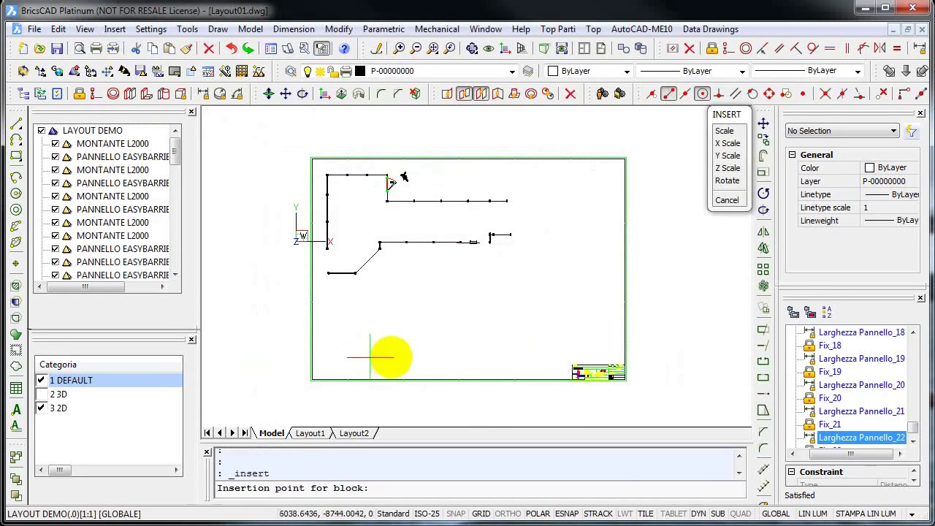
{"action": "left_click", "coordinate": [411, 353]}
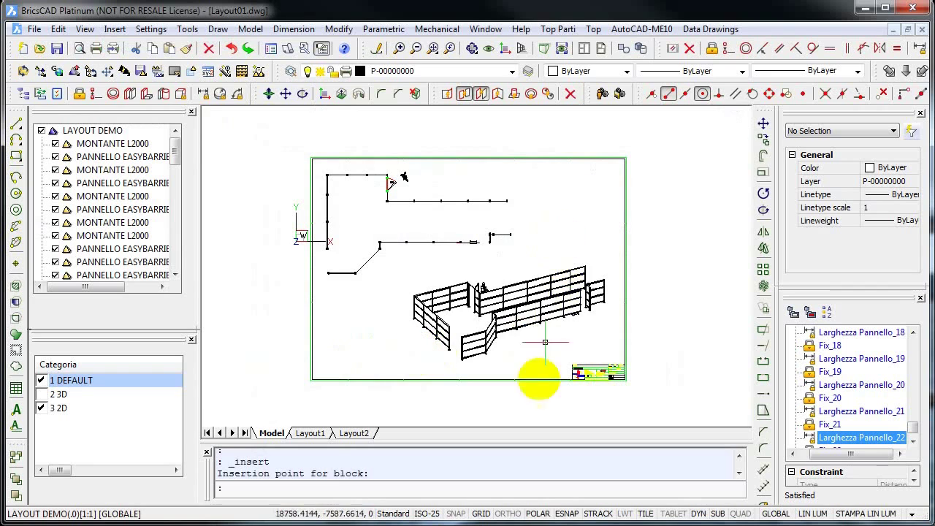
Try a 0.5 X/Y scale on the flatshot block in Properties, then cancel and undo it
{"action": "left_click", "coordinate": [480, 342]}
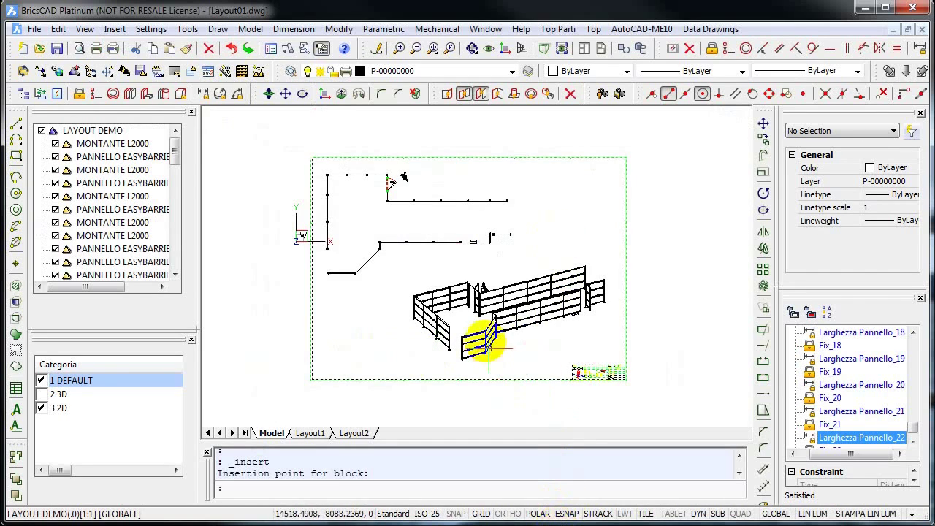
{"action": "left_click", "coordinate": [913, 222]}
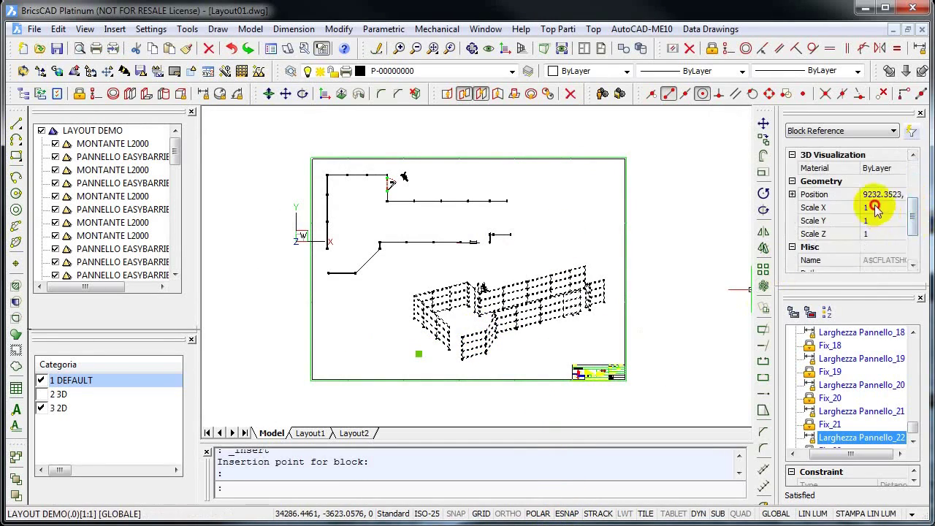
{"action": "type", "text": "5"}
{"action": "left_click", "coordinate": [875, 221]}
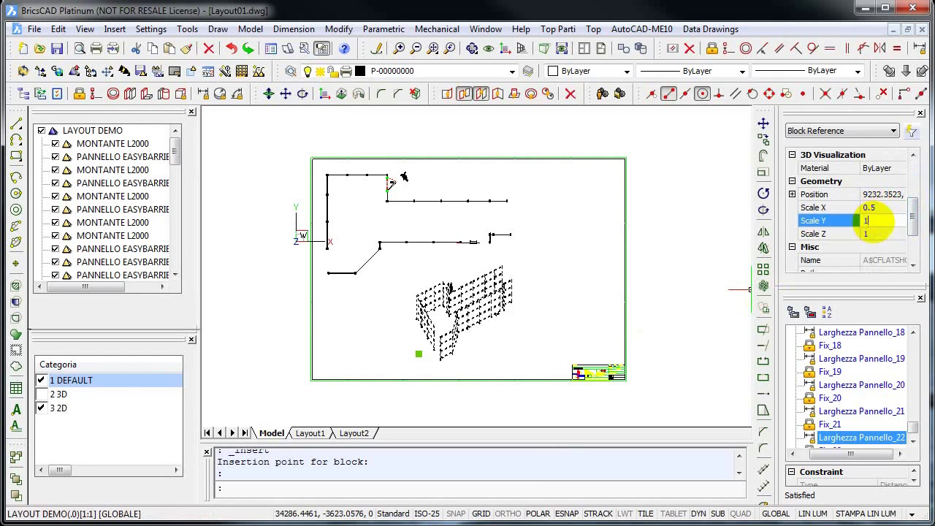
{"action": "type", "text": "0.5"}
{"action": "key", "text": "Return"}
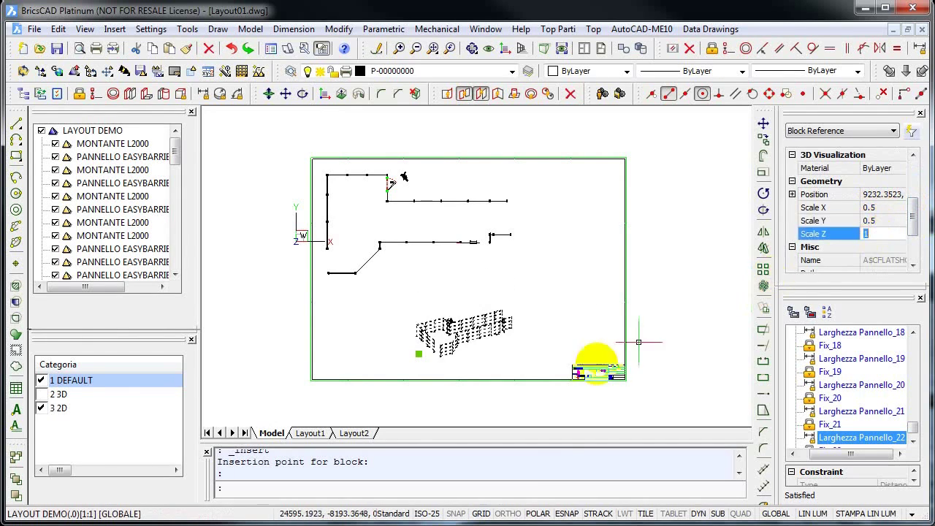
{"action": "left_click", "coordinate": [418, 353]}
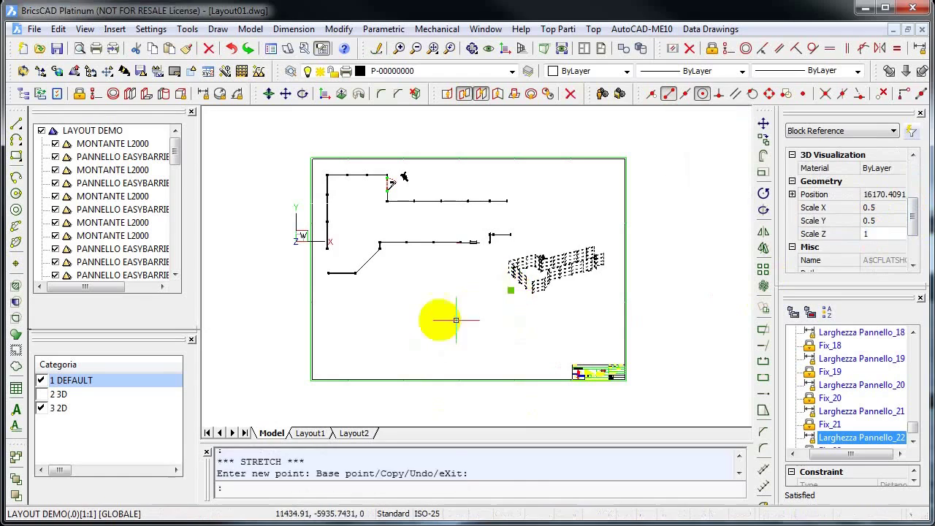
{"action": "key", "text": "Escape"}
{"action": "key", "text": "ctrl+z"}
{"action": "key", "text": "ctrl+z"}
{"action": "key", "text": "ctrl+z"}
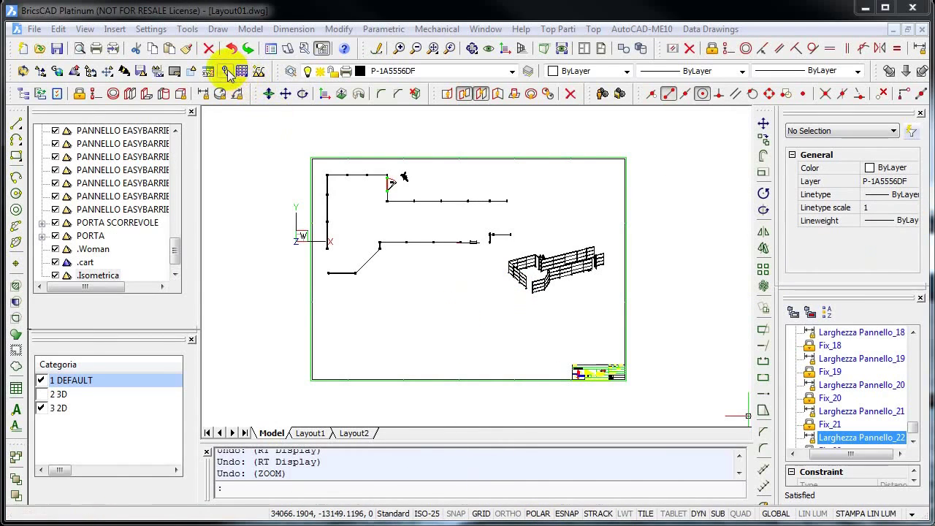
Start Top_Pall ballooning from a list, ticking MONTANTE L2000 posts, 14EB L1236 panels and both doors
{"action": "left_click", "coordinate": [228, 71]}
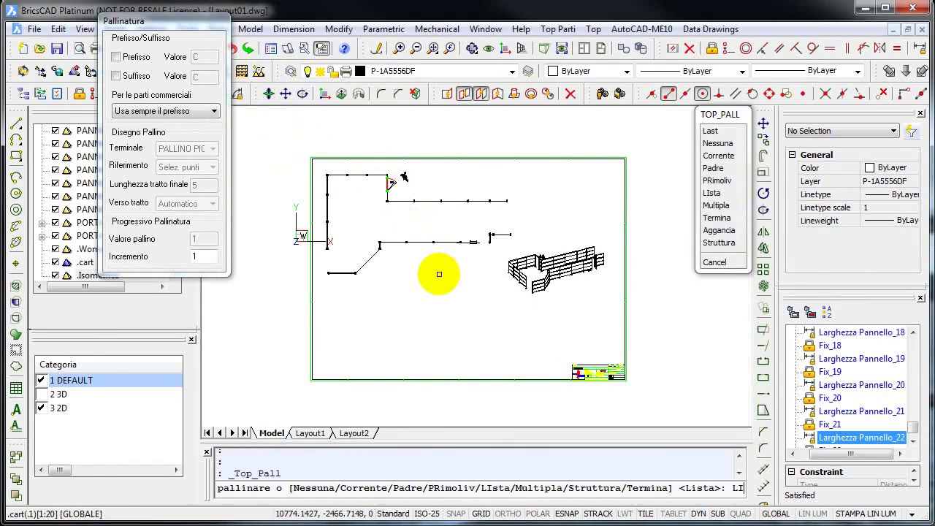
{"action": "key", "text": "Return"}
{"action": "left_click", "coordinate": [397, 196]}
{"action": "mouse_move", "coordinate": [551, 196]}
{"action": "left_mouse_down"}
{"action": "mouse_move", "coordinate": [544, 251]}
{"action": "mouse_move", "coordinate": [592, 257]}
{"action": "left_mouse_up"}
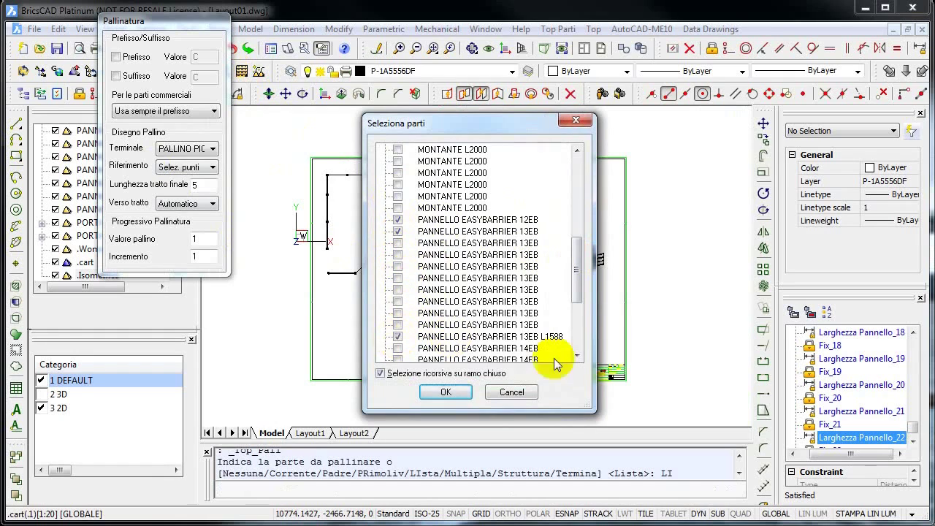
{"action": "left_click", "coordinate": [397, 325]}
{"action": "left_click_drag", "start_coordinate": [581, 290], "coordinate": [582, 313]}
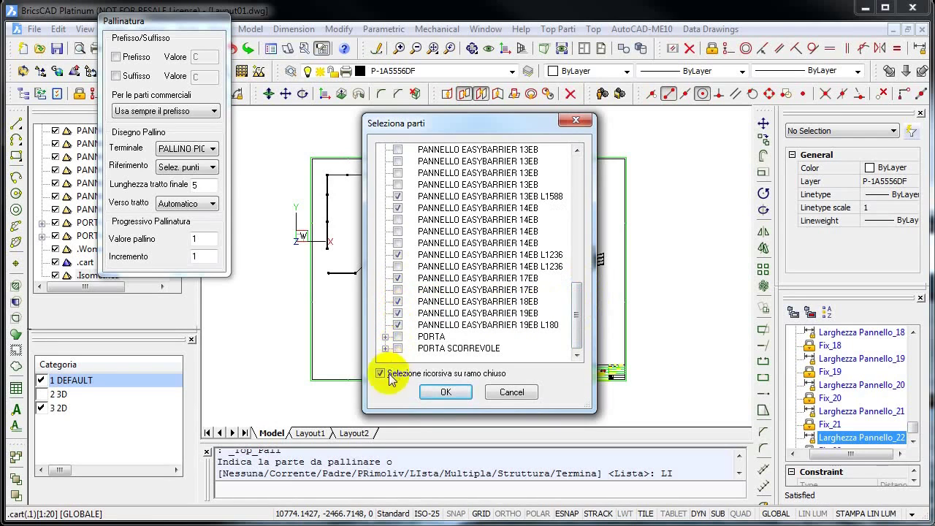
{"action": "left_click", "coordinate": [446, 392]}
Place numbered balloons 1 to 5 with leaders, starting from the first post
{"action": "scroll", "coordinate": [556, 317], "scroll_direction": "down", "scroll_amount": 3}
{"action": "left_click", "coordinate": [570, 348]}
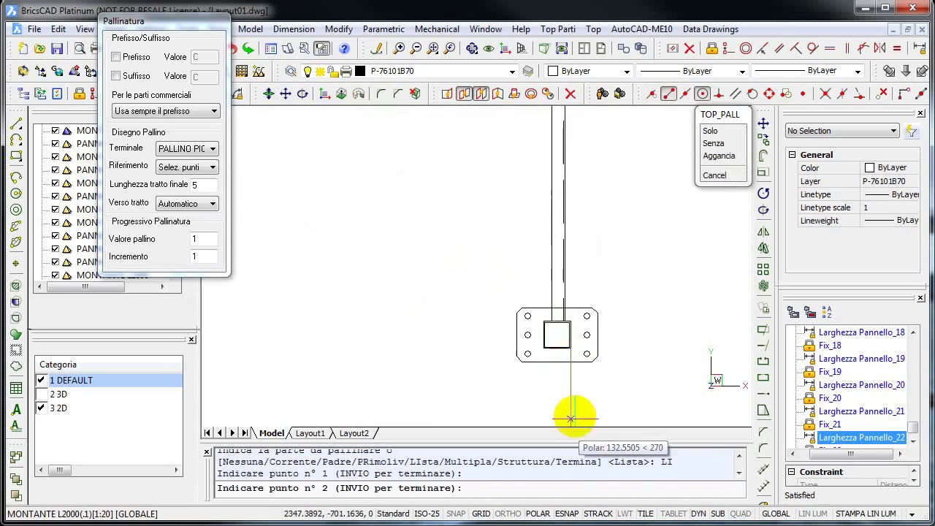
{"action": "scroll", "coordinate": [501, 234], "scroll_direction": "down", "scroll_amount": 3}
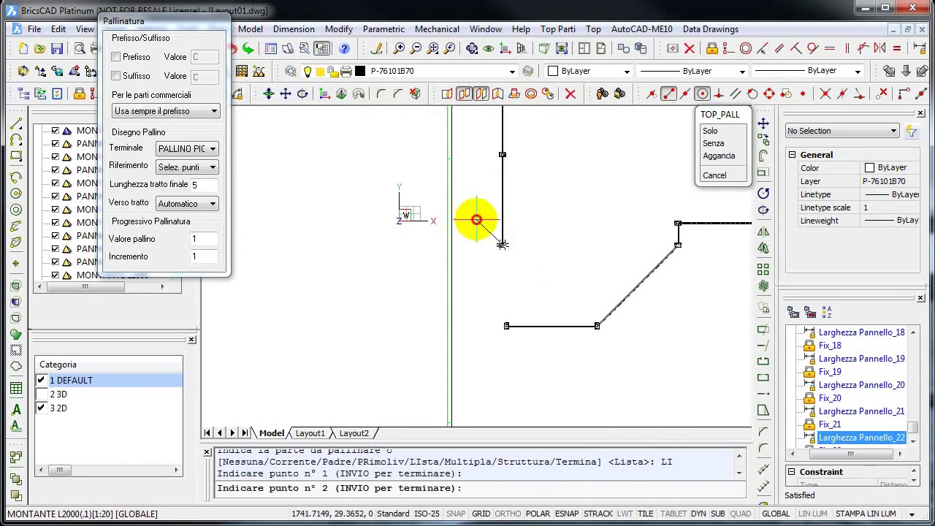
{"action": "left_click", "coordinate": [476, 219]}
{"action": "key", "text": "Return"}
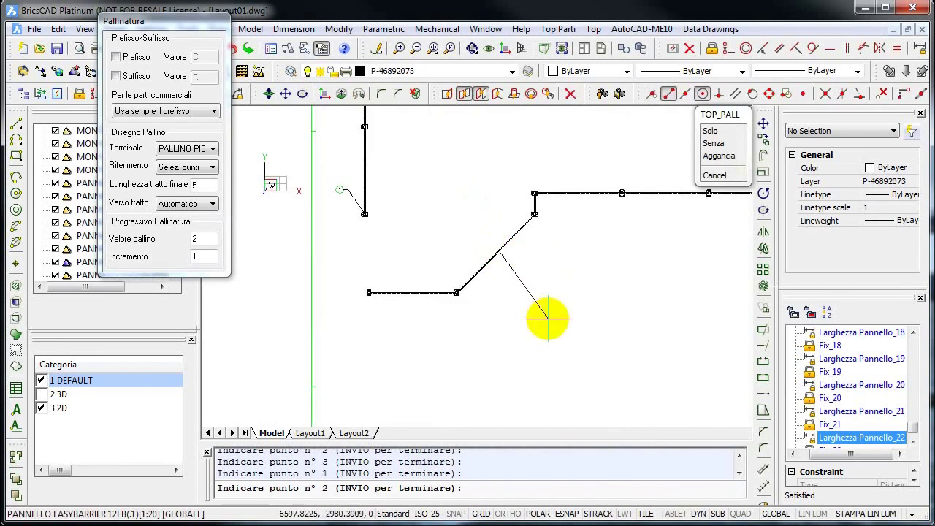
{"action": "left_click", "coordinate": [547, 317]}
{"action": "key", "text": "Return"}
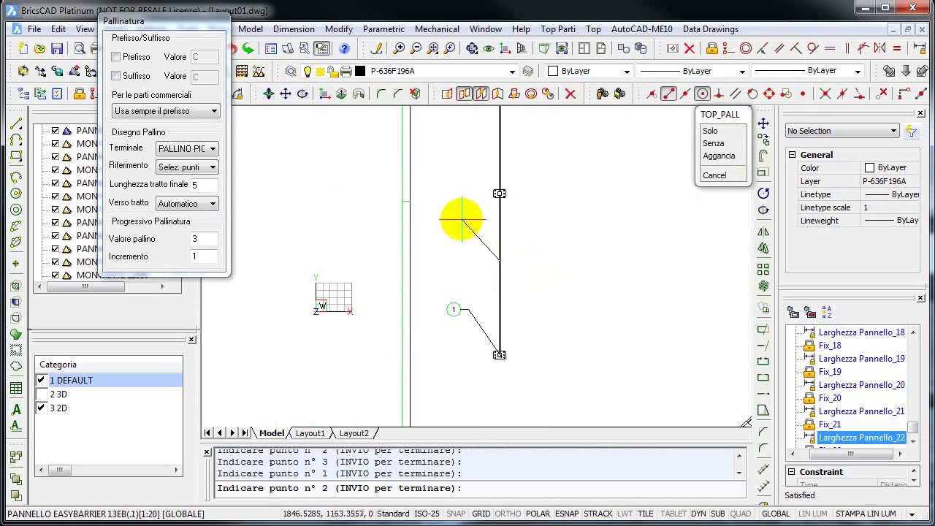
{"action": "left_click", "coordinate": [461, 218]}
{"action": "key", "text": "Return"}
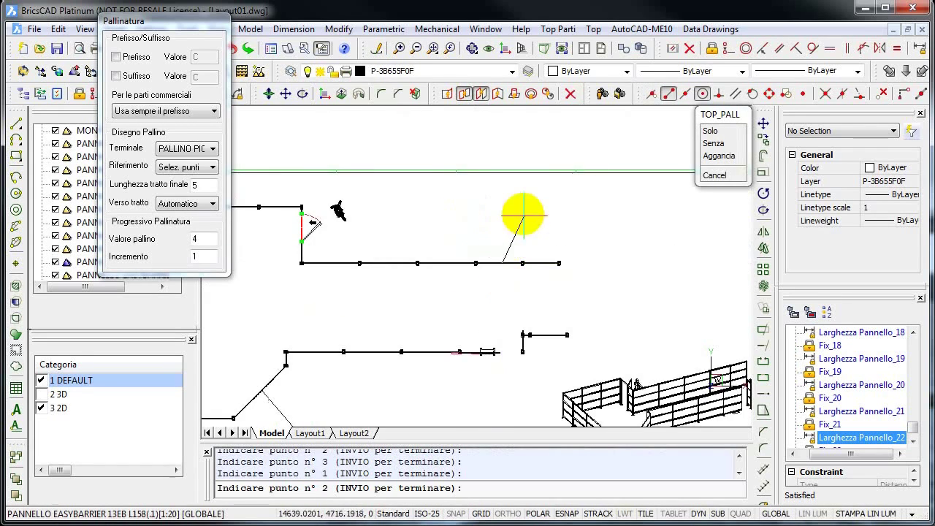
{"action": "key", "text": "Return"}
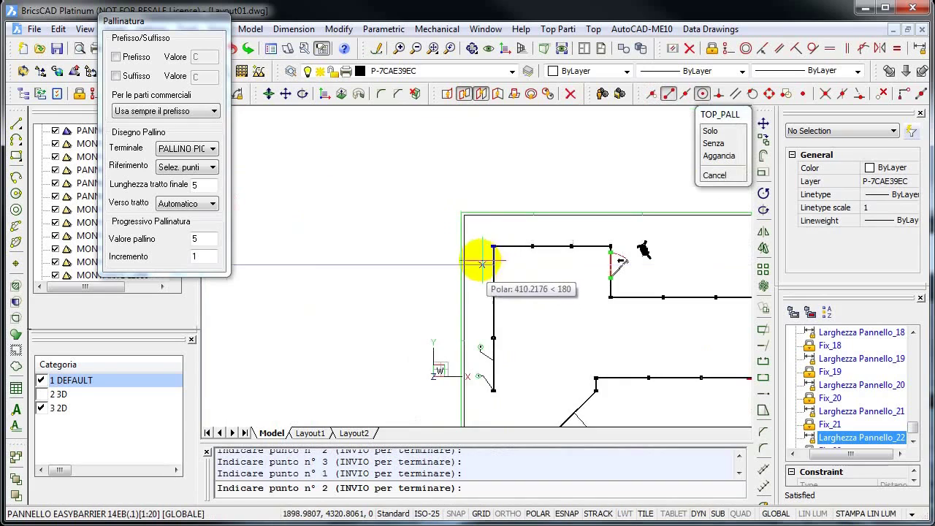
{"action": "key", "text": "Return"}
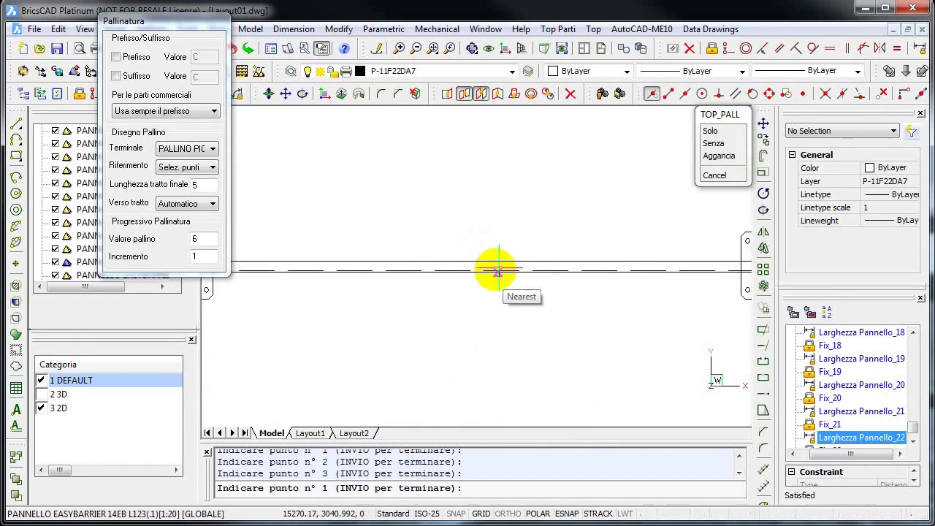
Place balloons 6 to 9 with leaders anchored on the EASYBARRIER panels
{"action": "left_click", "coordinate": [509, 297]}
{"action": "key", "text": "Return"}
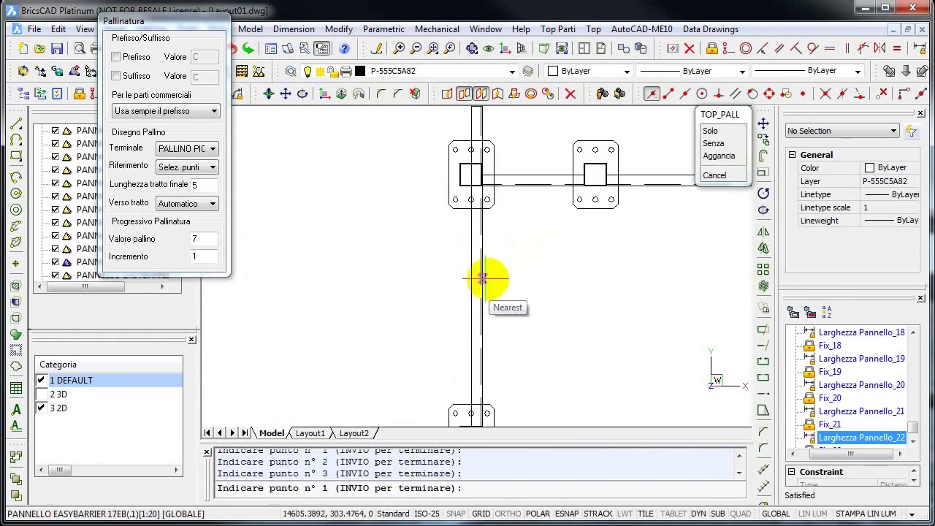
{"action": "left_click", "coordinate": [497, 292]}
{"action": "key", "text": "Return"}
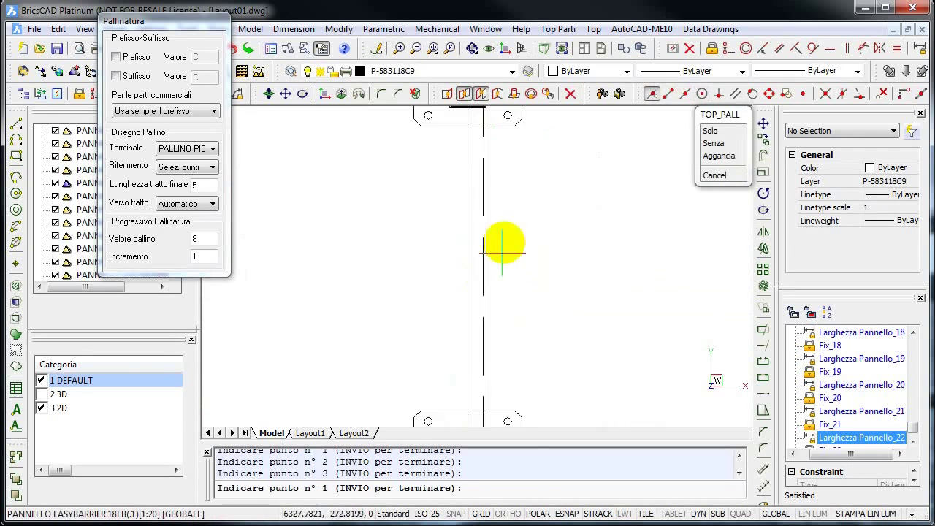
{"action": "left_click", "coordinate": [517, 277]}
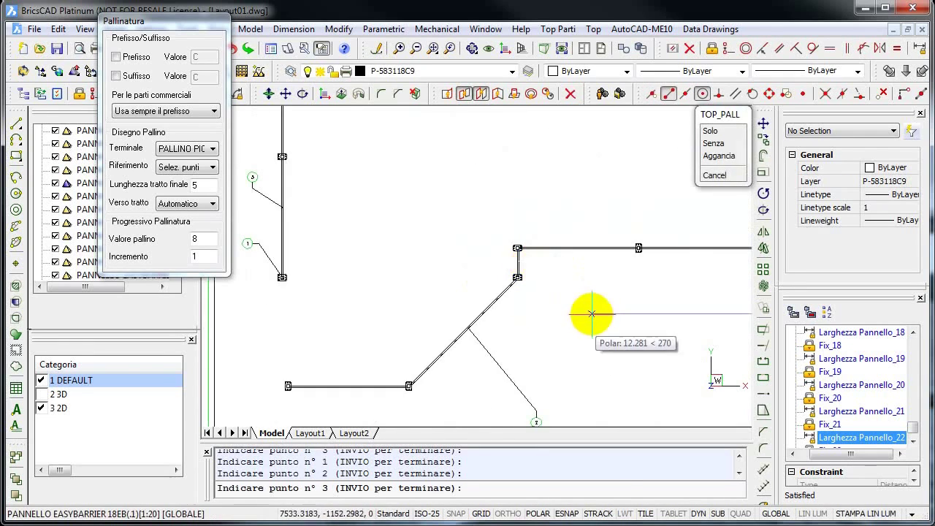
{"action": "key", "text": "Return"}
{"action": "left_click", "coordinate": [570, 296]}
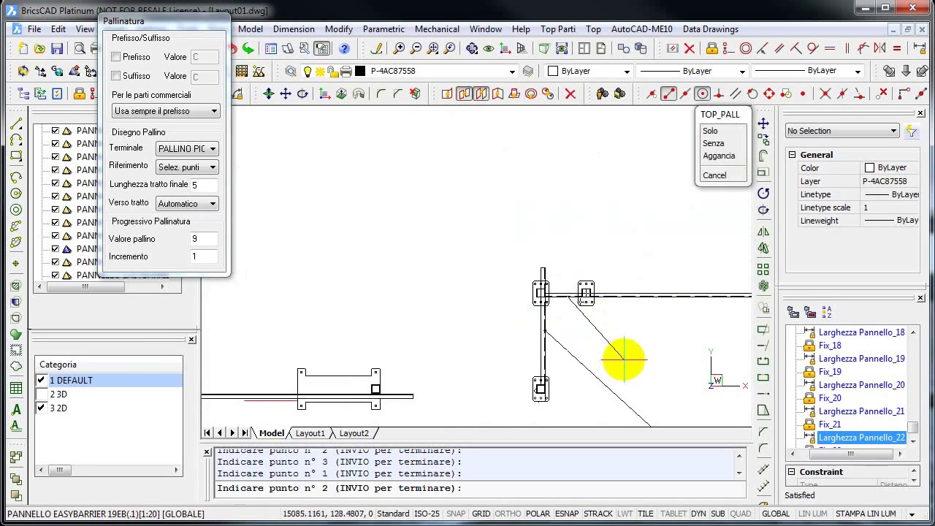
{"action": "left_click", "coordinate": [623, 358]}
{"action": "key", "text": "Return"}
Place balloon 10 on a panel, 11 on the door and 12 on the sliding door
{"action": "left_click", "coordinate": [537, 269]}
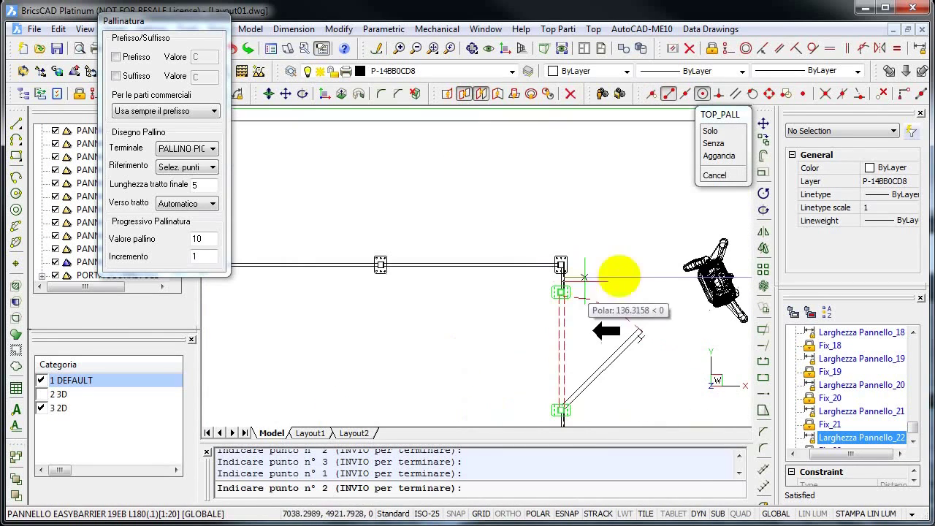
{"action": "left_click", "coordinate": [648, 216]}
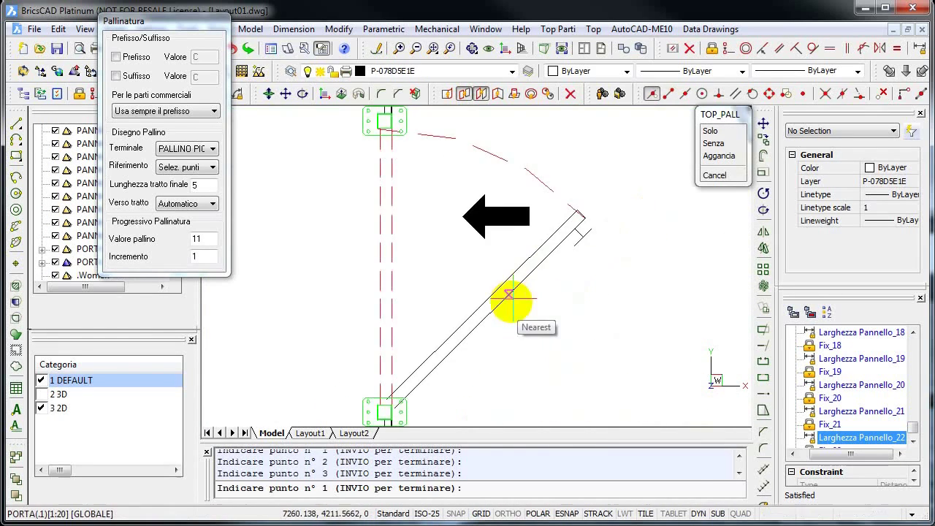
{"action": "left_click", "coordinate": [511, 303]}
{"action": "left_click", "coordinate": [569, 342]}
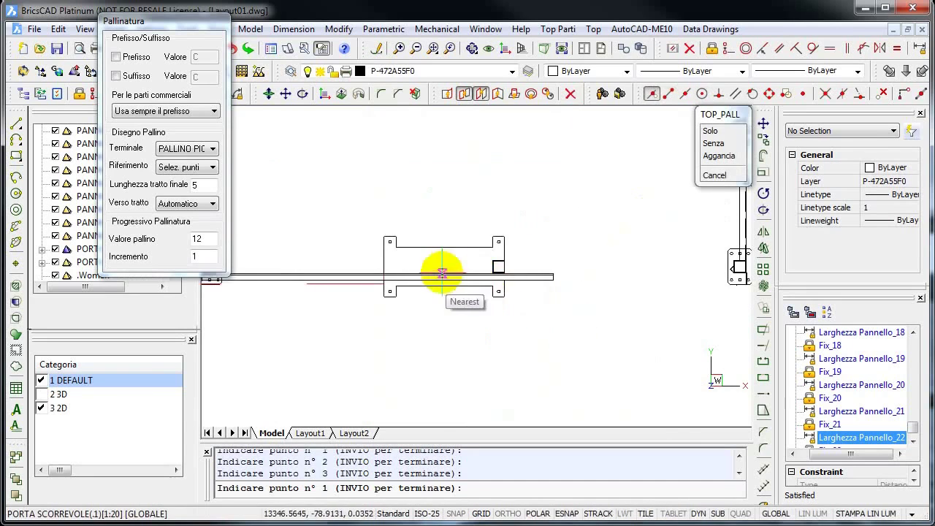
{"action": "left_click", "coordinate": [443, 271]}
{"action": "left_click", "coordinate": [474, 316]}
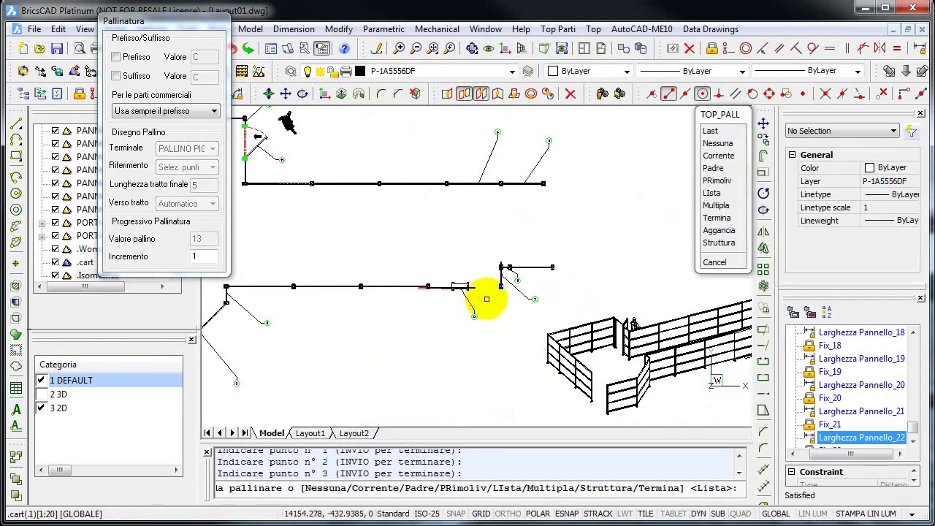
End ballooning and place the parts list table at the title block's top-right corner
{"action": "key", "text": "Escape"}
{"action": "scroll", "coordinate": [329, 177], "scroll_direction": "down", "scroll_amount": 3}
{"action": "scroll", "coordinate": [396, 209], "scroll_direction": "up", "scroll_amount": 2}
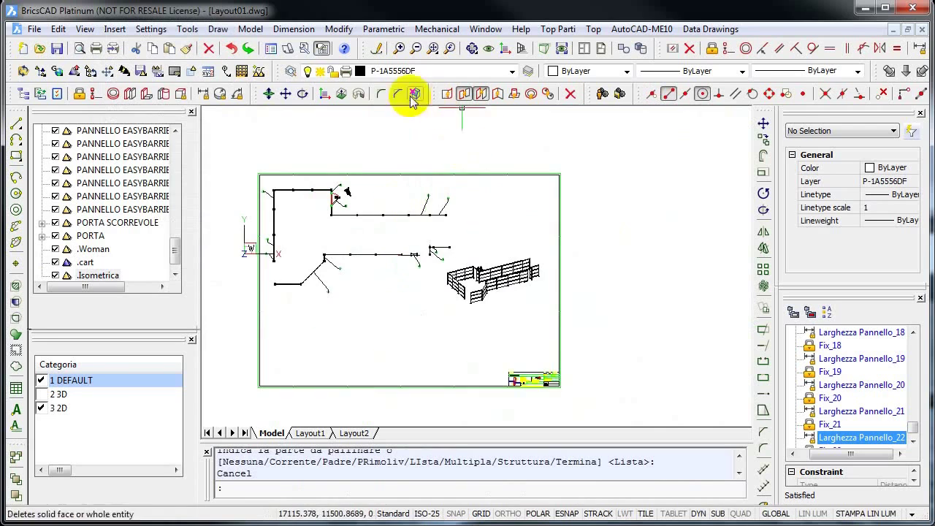
{"action": "key", "text": "Return"}
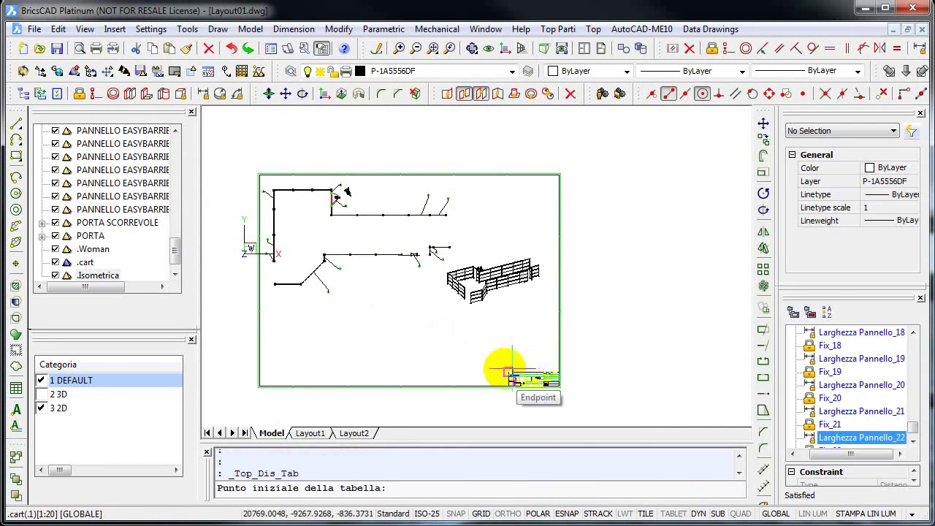
{"action": "scroll", "coordinate": [511, 372], "scroll_direction": "up", "scroll_amount": 5}
{"action": "left_click", "coordinate": [516, 379]}
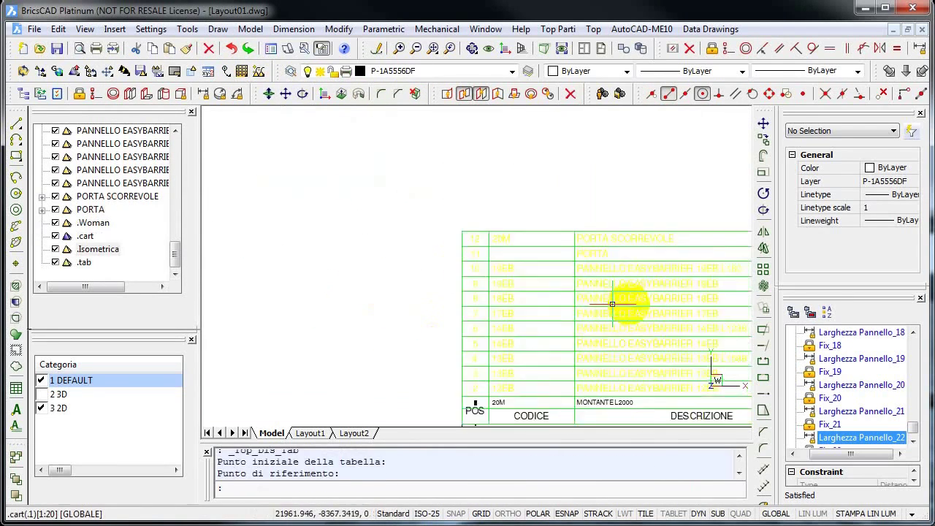
{"action": "scroll", "coordinate": [548, 270], "scroll_direction": "up", "scroll_amount": 4}
{"action": "scroll", "coordinate": [528, 232], "scroll_direction": "down", "scroll_amount": 4}
{"action": "scroll", "coordinate": [549, 236], "scroll_direction": "up", "scroll_amount": 3}
{"action": "scroll", "coordinate": [536, 355], "scroll_direction": "down", "scroll_amount": 2}
{"action": "scroll", "coordinate": [393, 292], "scroll_direction": "down", "scroll_amount": 1}
{"action": "scroll", "coordinate": [409, 292], "scroll_direction": "down", "scroll_amount": 1}
{"action": "scroll", "coordinate": [409, 263], "scroll_direction": "down", "scroll_amount": 3}
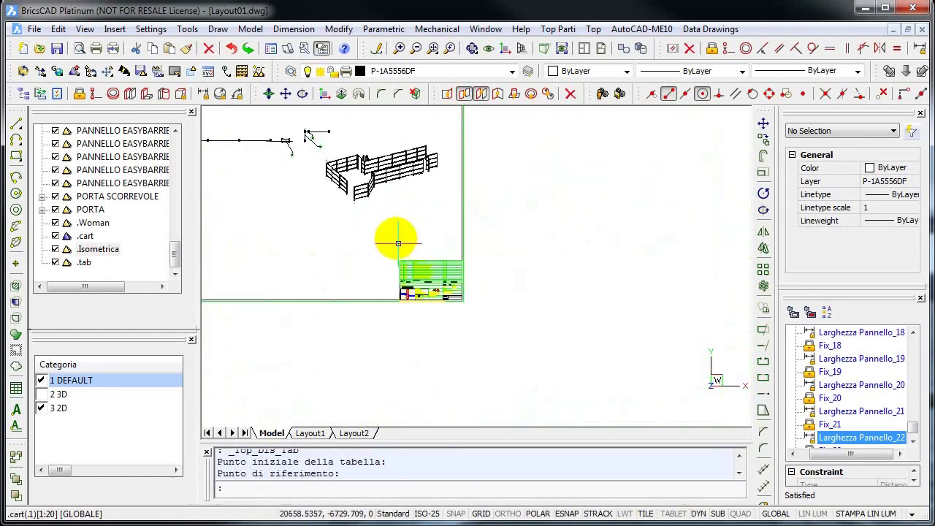